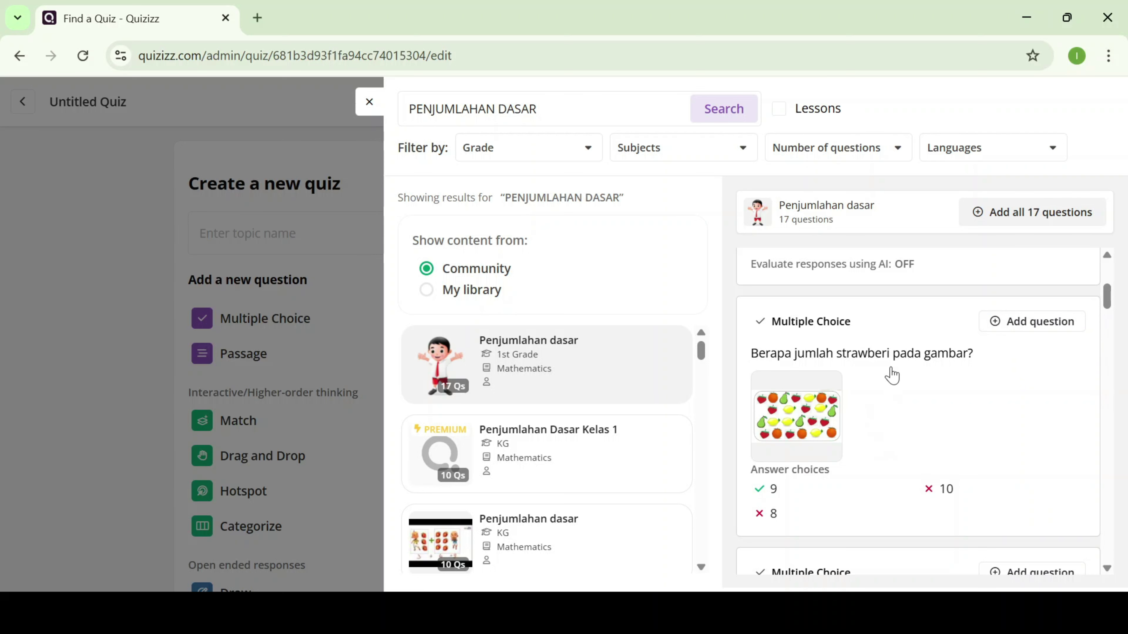
# - Add the strawberry-counting question and the insect-picture addition question with correct answer 4 from the 17-question Penjumlahan dasar quiz
pyautogui.click(1033, 218)
pyautogui.click(1011, 324)
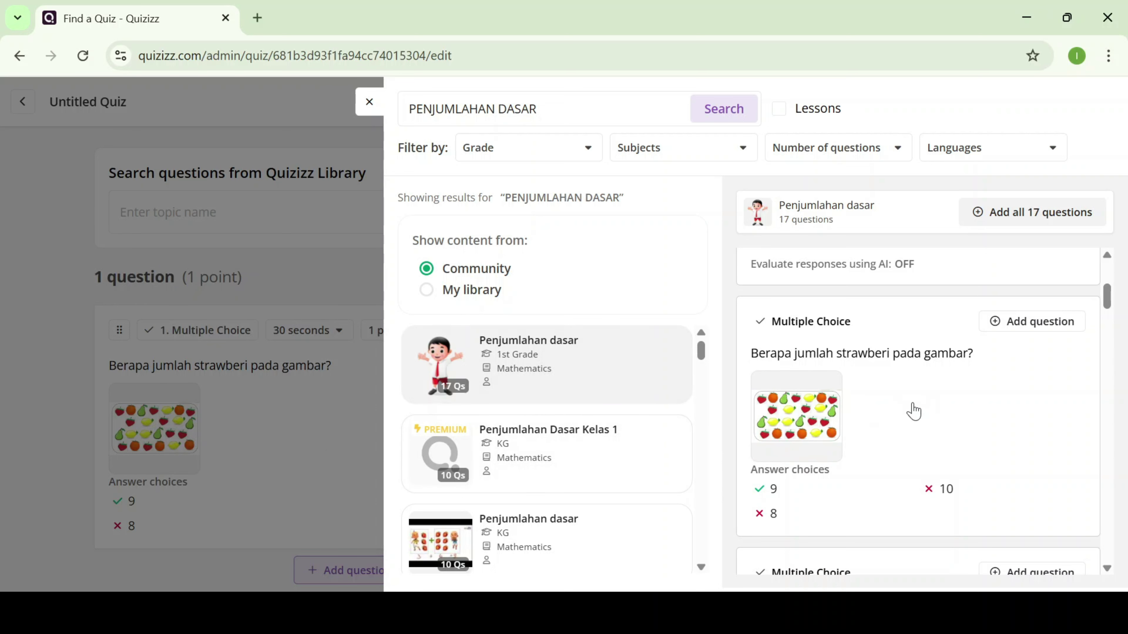
pyautogui.scroll(-3, 864, 398)
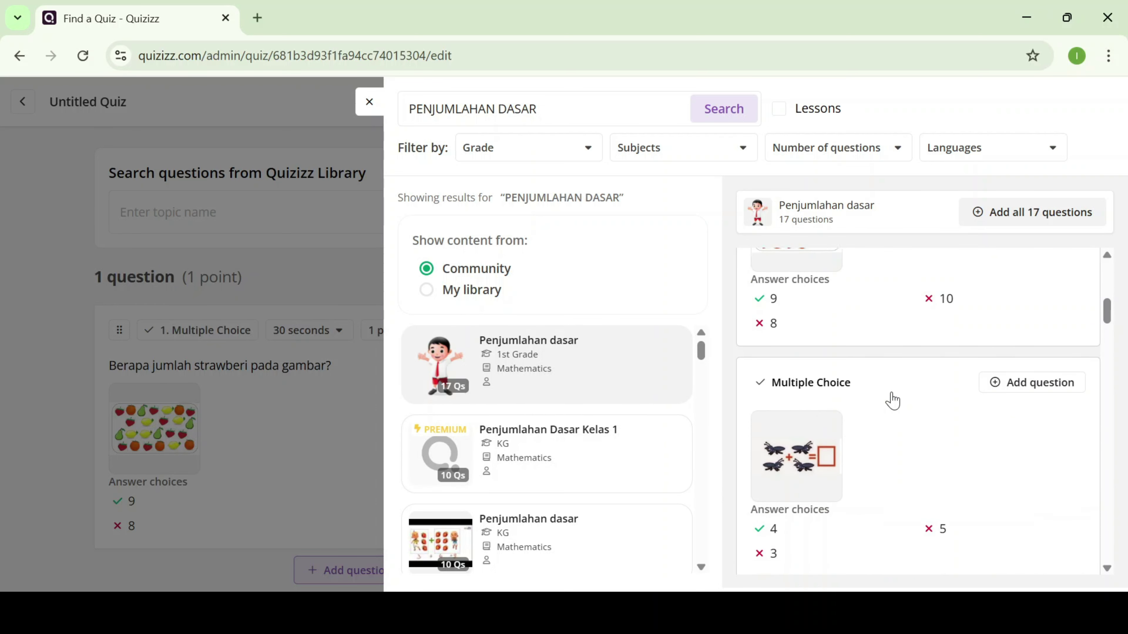
pyautogui.scroll(-2, 893, 401)
pyautogui.scroll(-2, 892, 402)
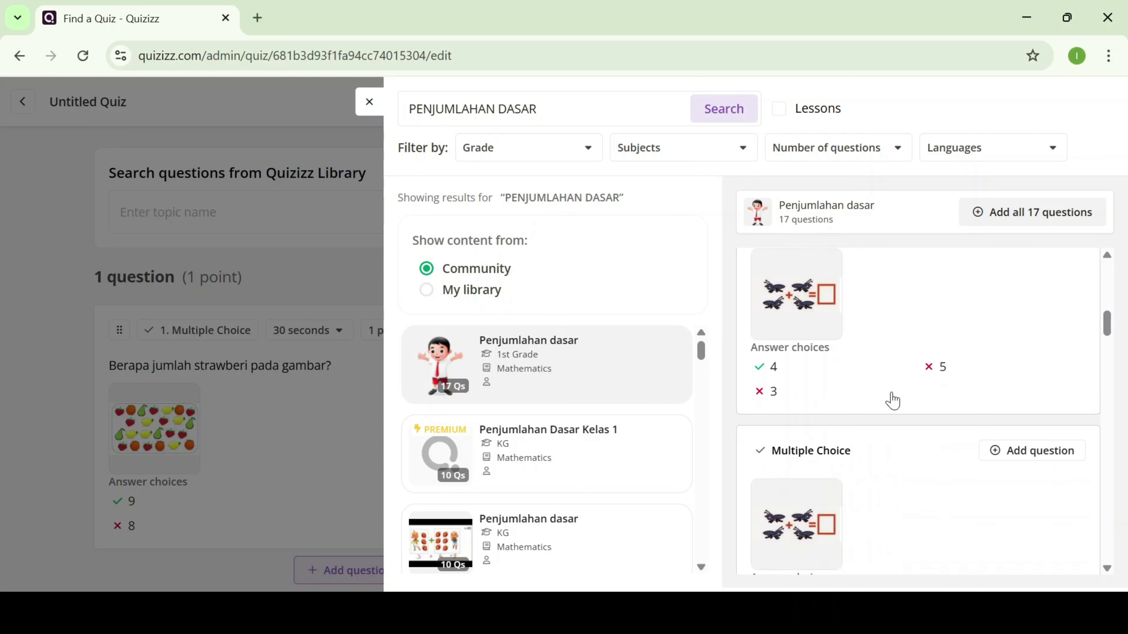
pyautogui.scroll(2, 893, 401)
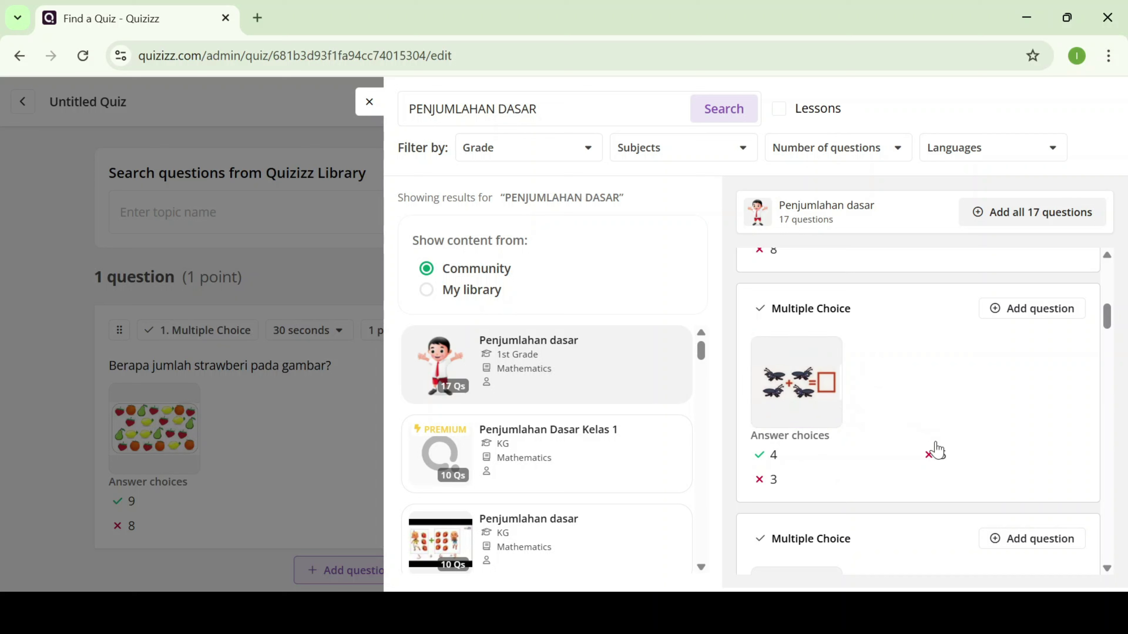
pyautogui.click(1034, 317)
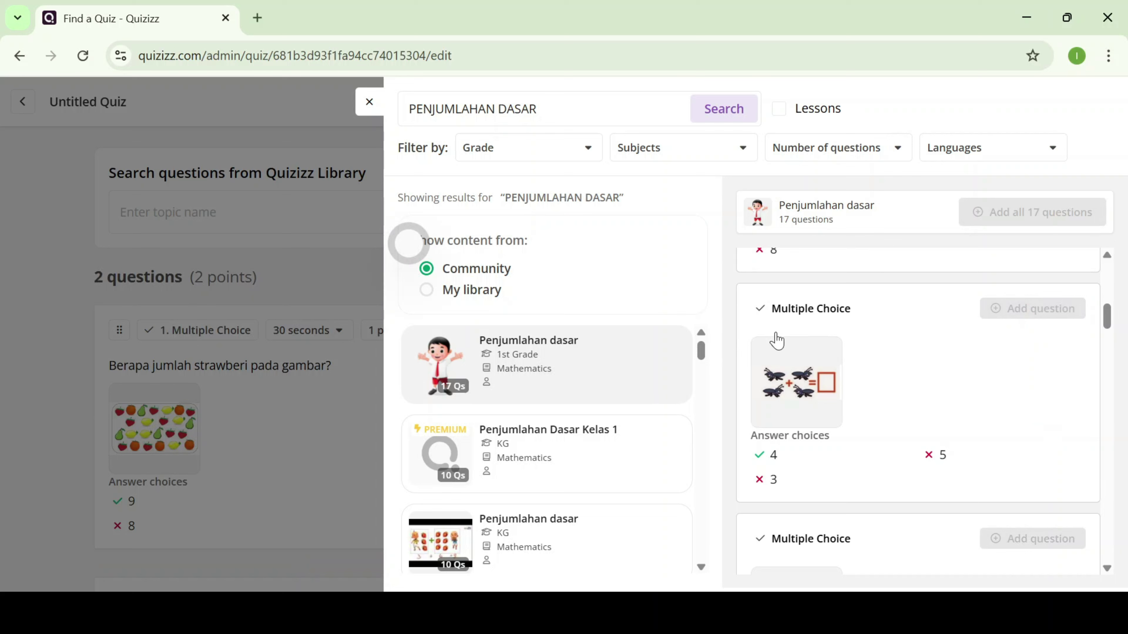
# - Examine the remaining questions of the 17-question Penjumlahan dasar quiz and those of the 20-question quiz with the same title
pyautogui.scroll(-1, 835, 368)
pyautogui.scroll(-12, 839, 368)
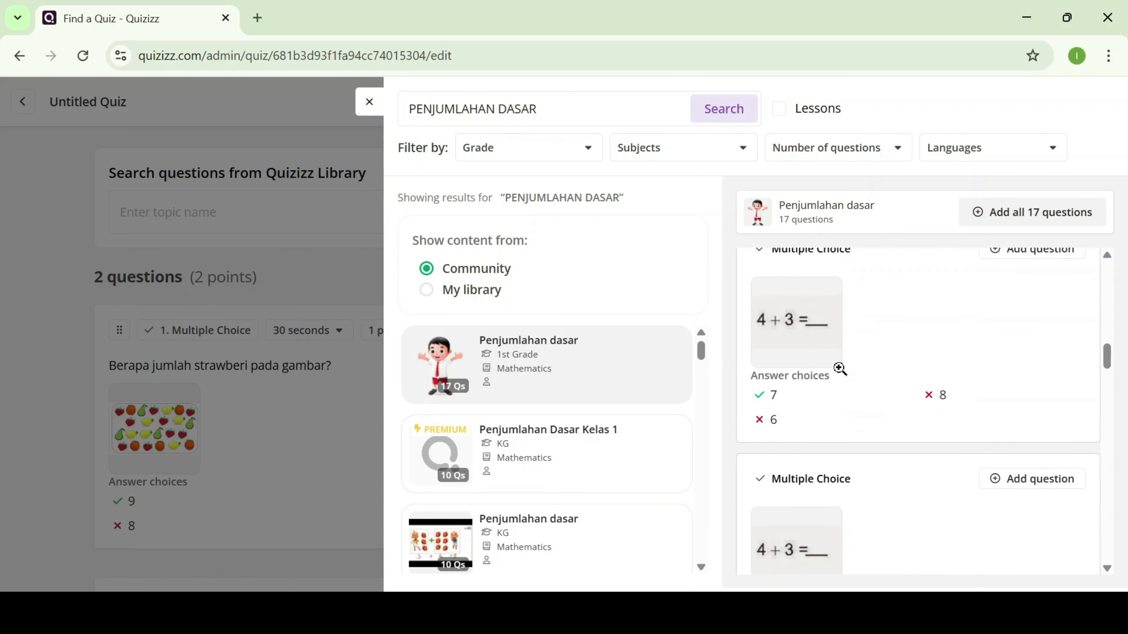
pyautogui.scroll(-5, 839, 373)
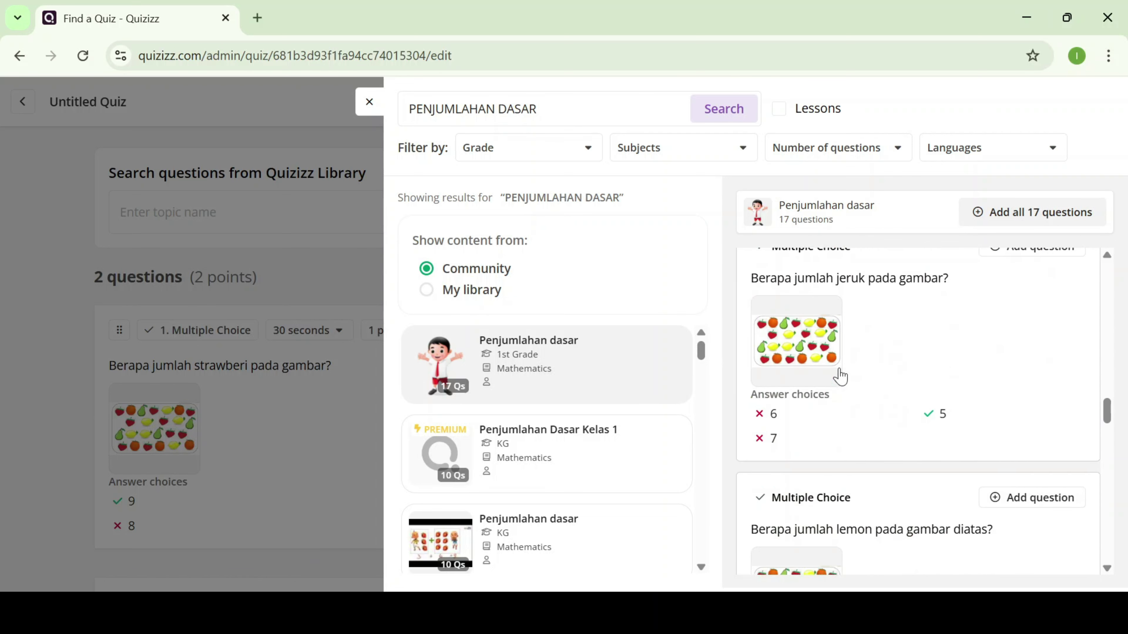
pyautogui.scroll(10, 839, 374)
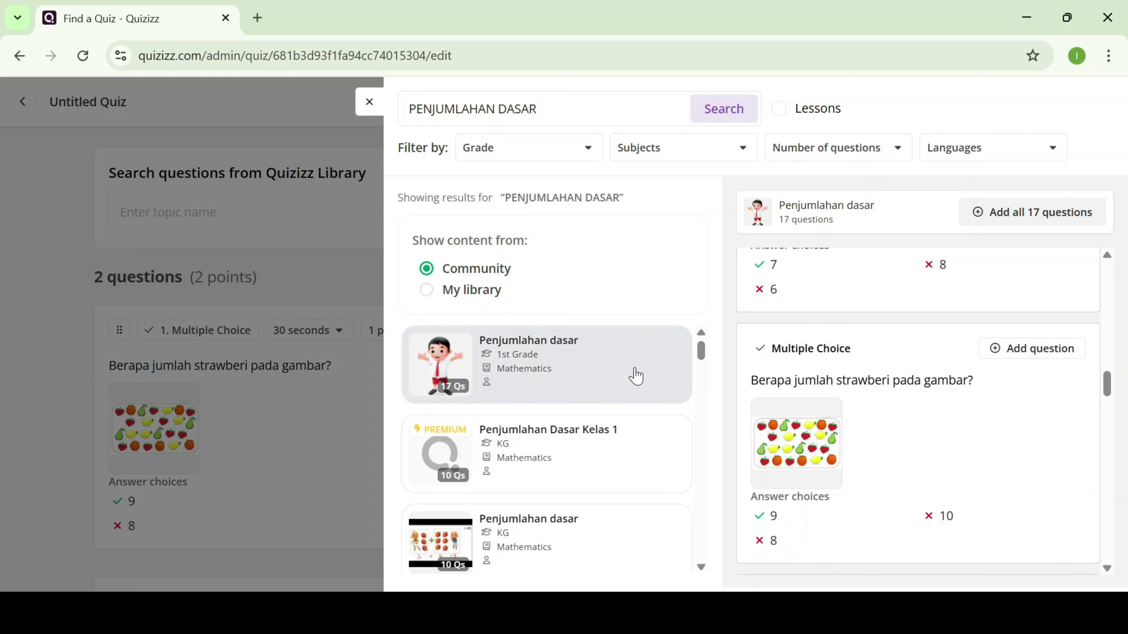
pyautogui.scroll(-4, 636, 376)
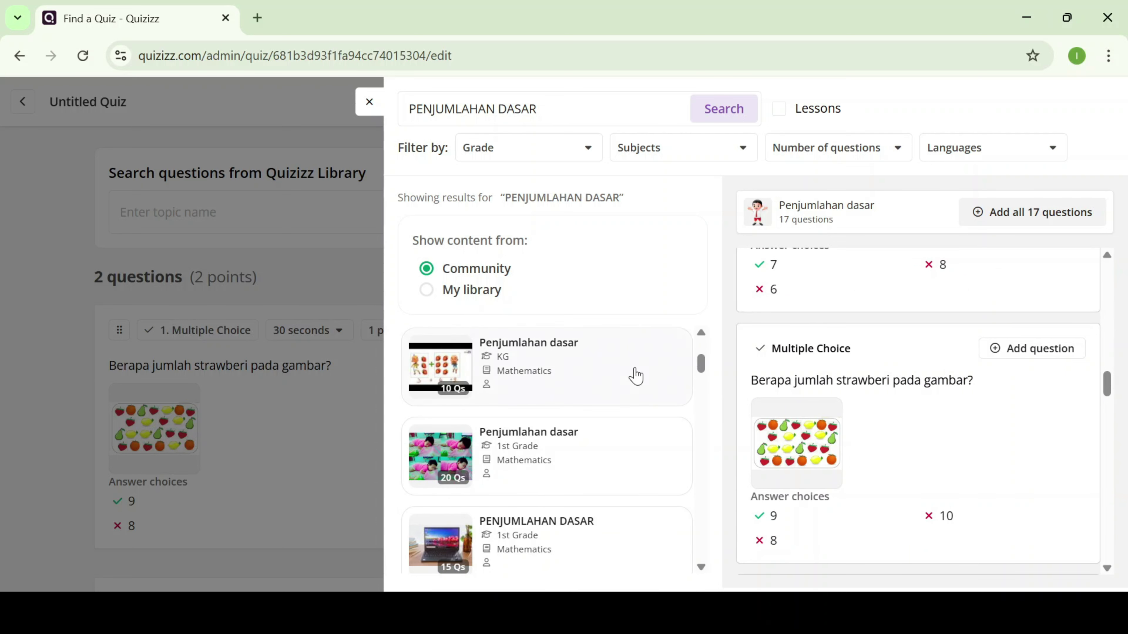
pyautogui.scroll(-2, 635, 376)
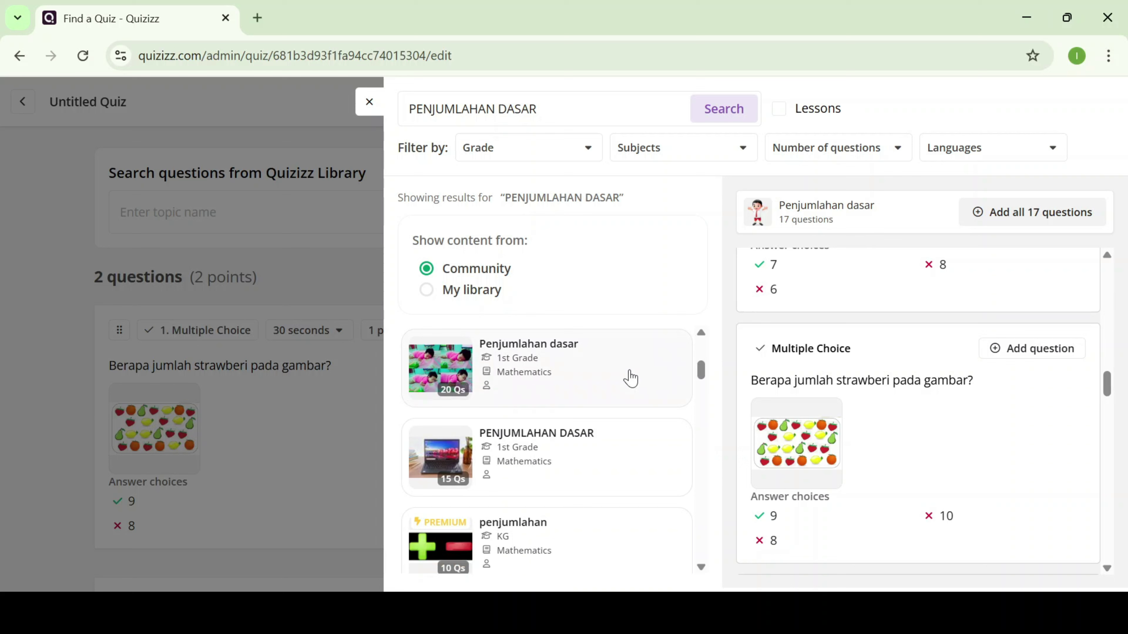
pyautogui.click(630, 378)
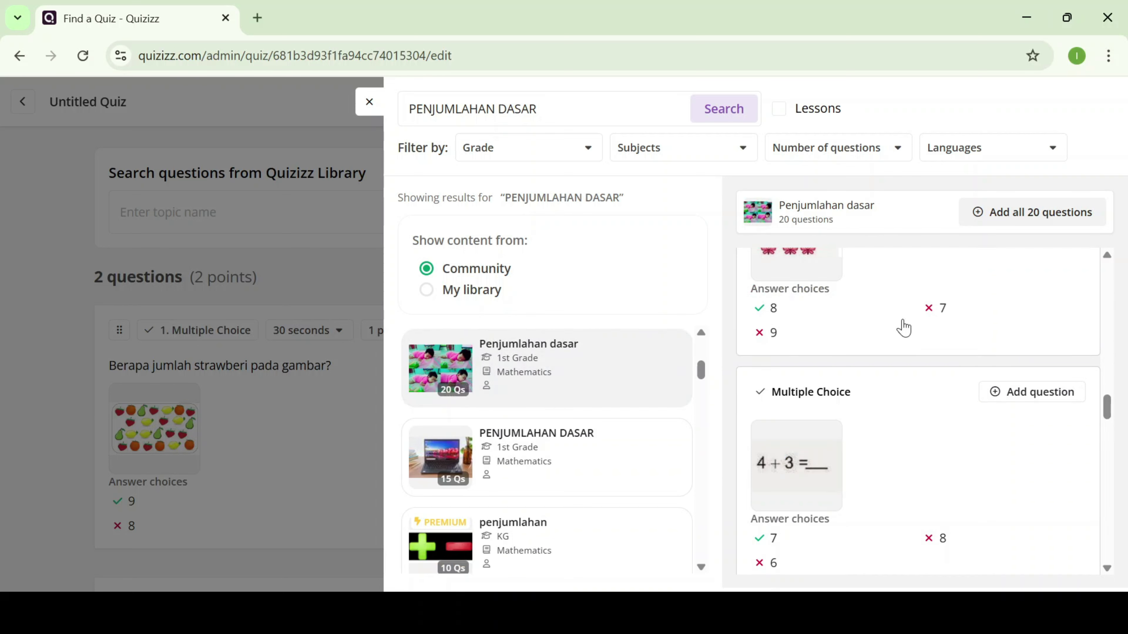
pyautogui.scroll(-2, 904, 328)
pyautogui.scroll(10, 903, 328)
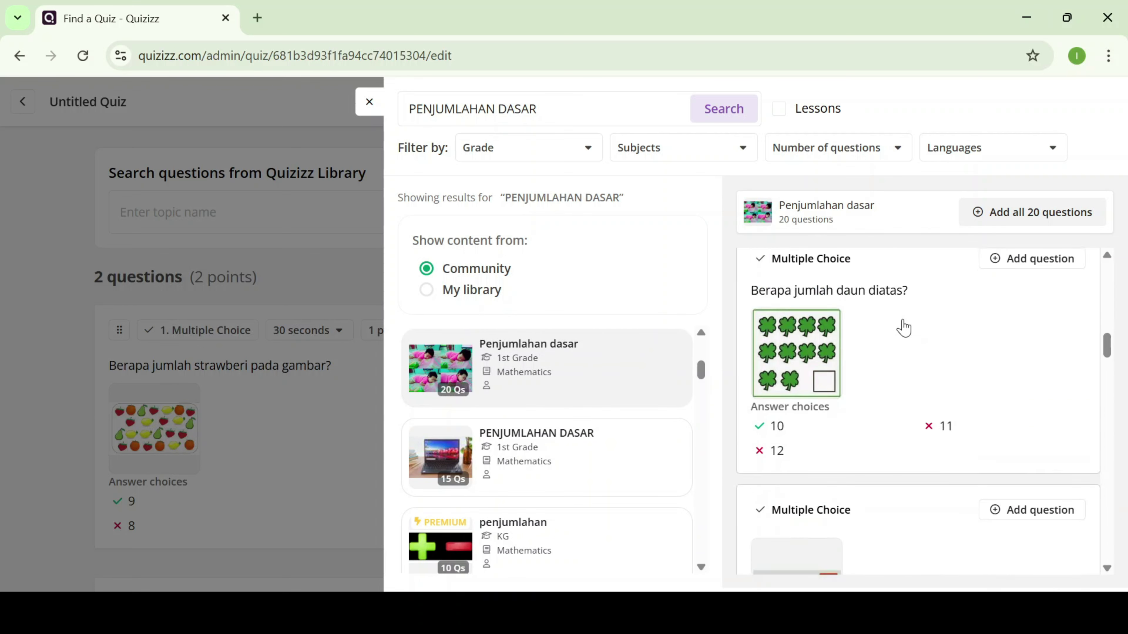
pyautogui.scroll(8, 903, 328)
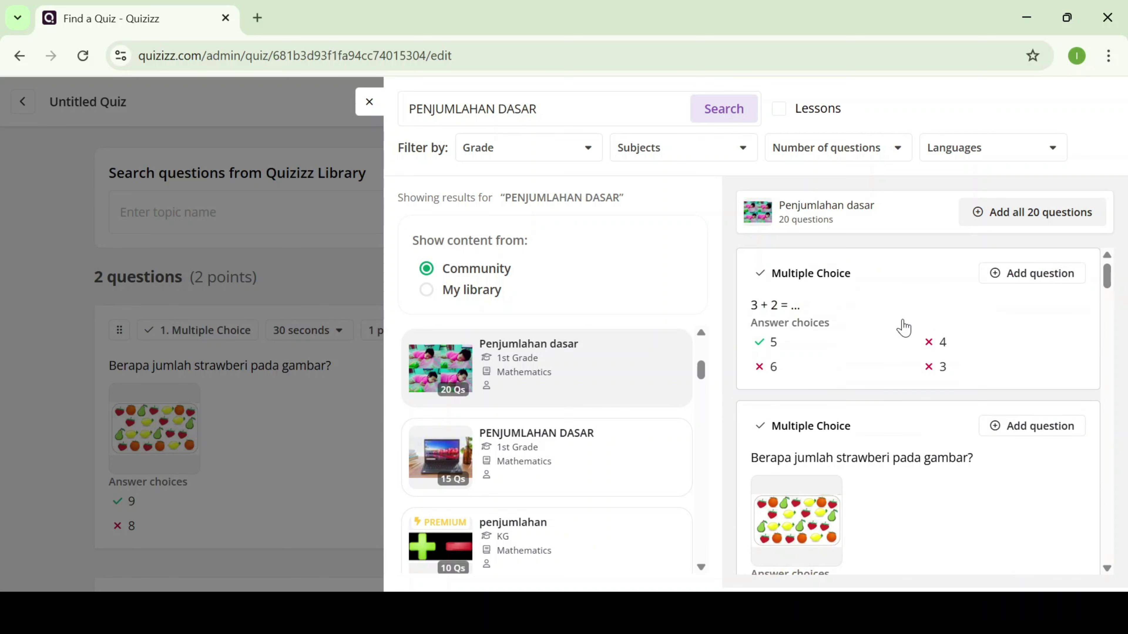
pyautogui.scroll(-5, 903, 328)
pyautogui.scroll(4, 903, 328)
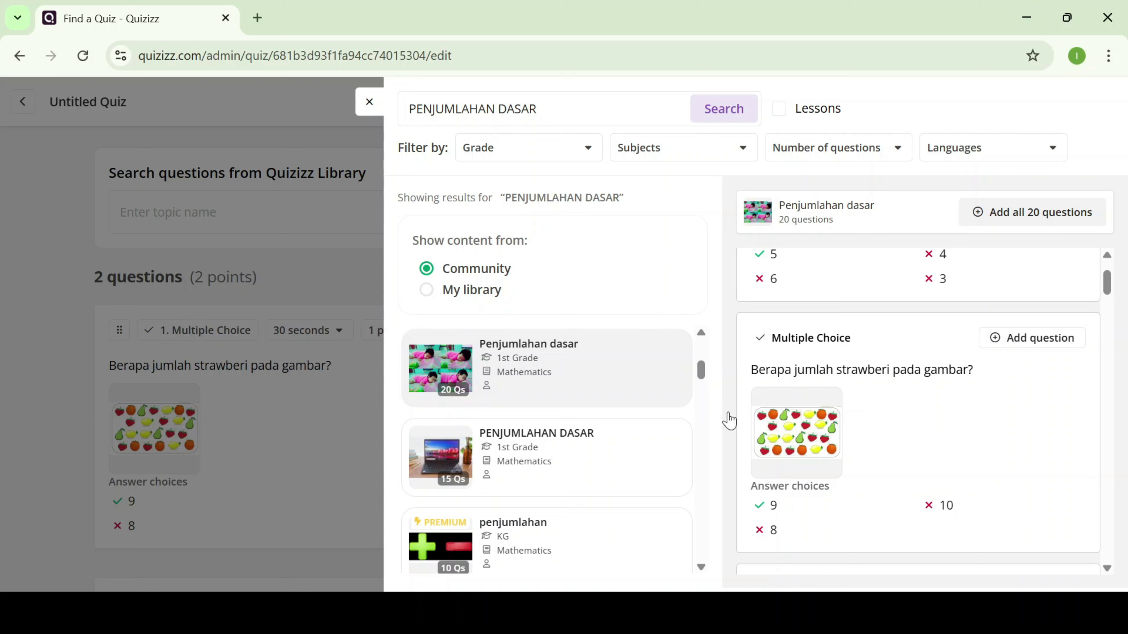
# - Open the 15-question PENJUMLAHAN DASAR quiz and add its two "Hasil pengurangannya" questions, numbers 3 and 4
pyautogui.scroll(-4, 615, 430)
pyautogui.scroll(2, 599, 422)
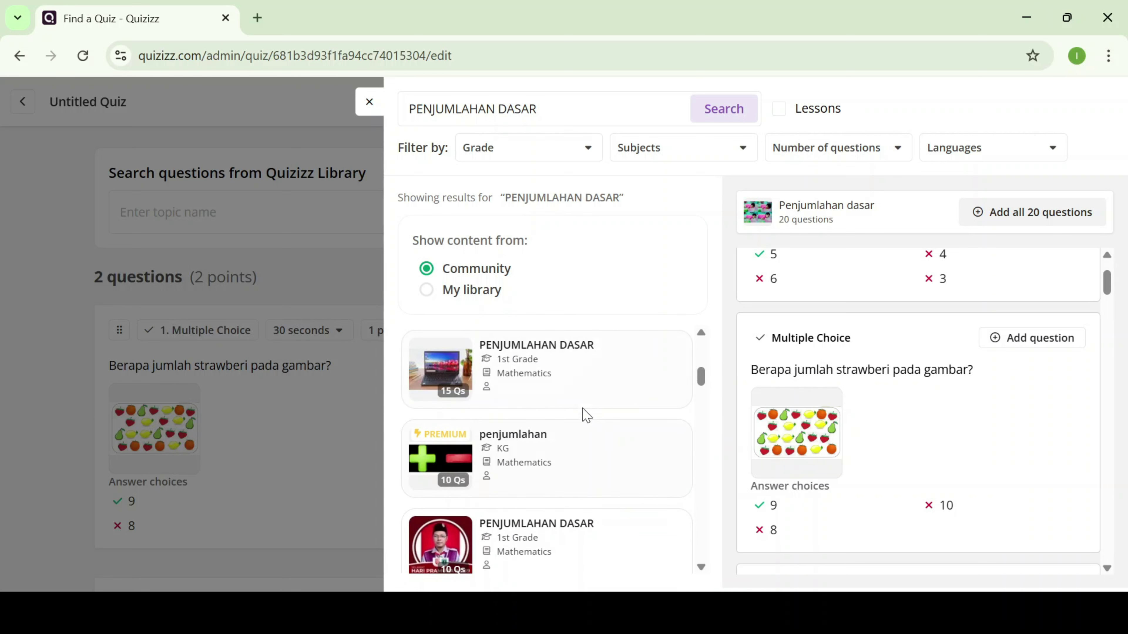
pyautogui.click(564, 388)
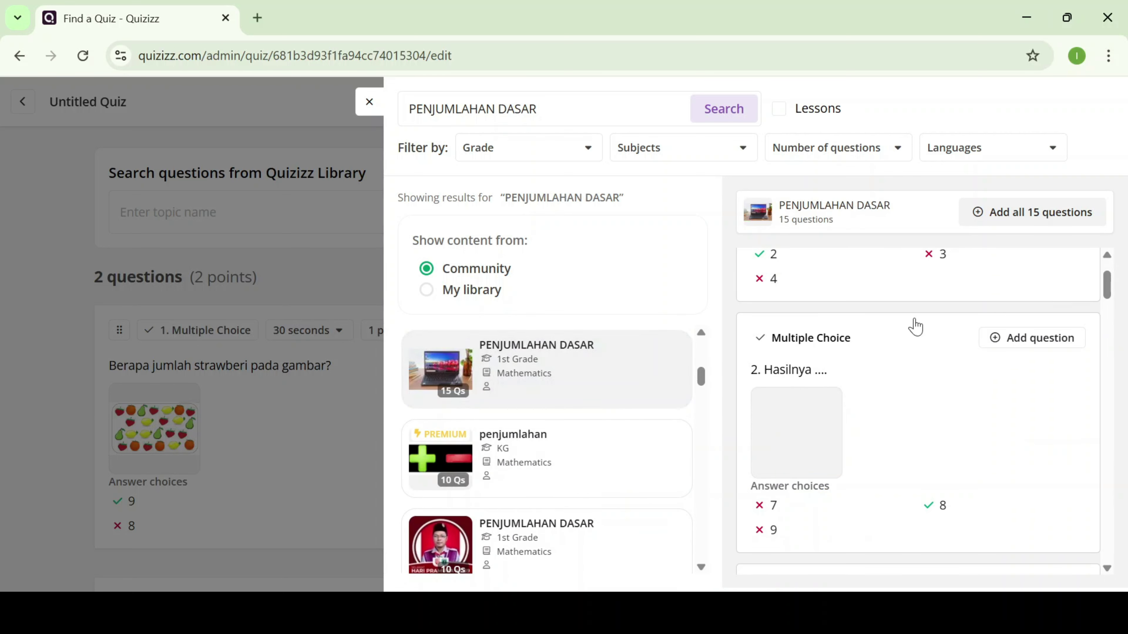
pyautogui.scroll(-2, 913, 342)
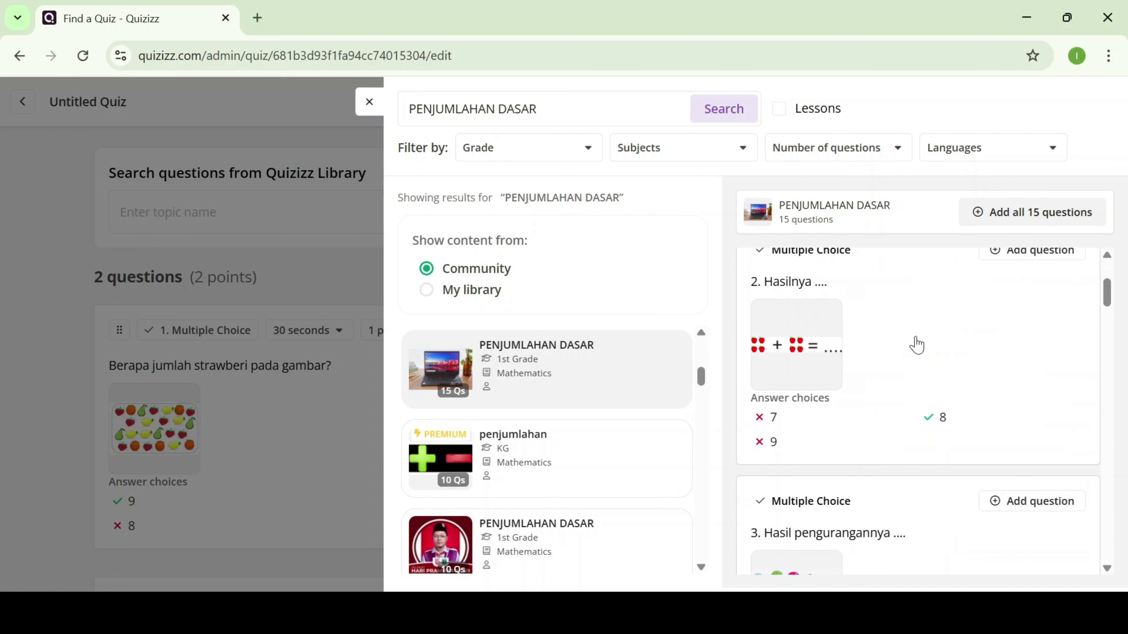
pyautogui.scroll(2, 914, 343)
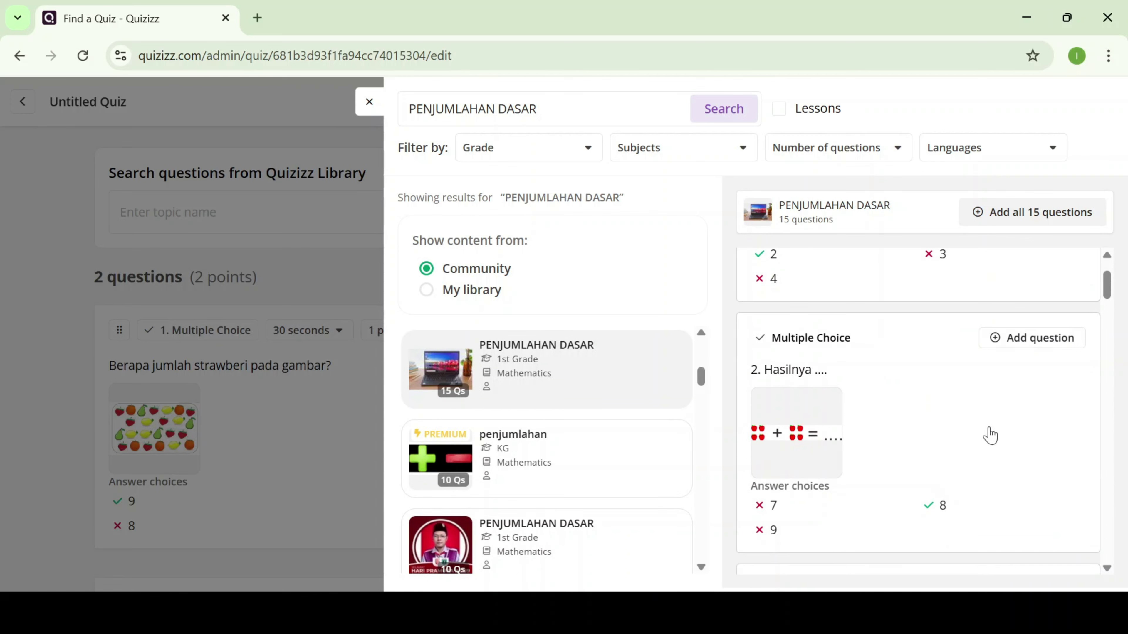
pyautogui.scroll(-5, 975, 417)
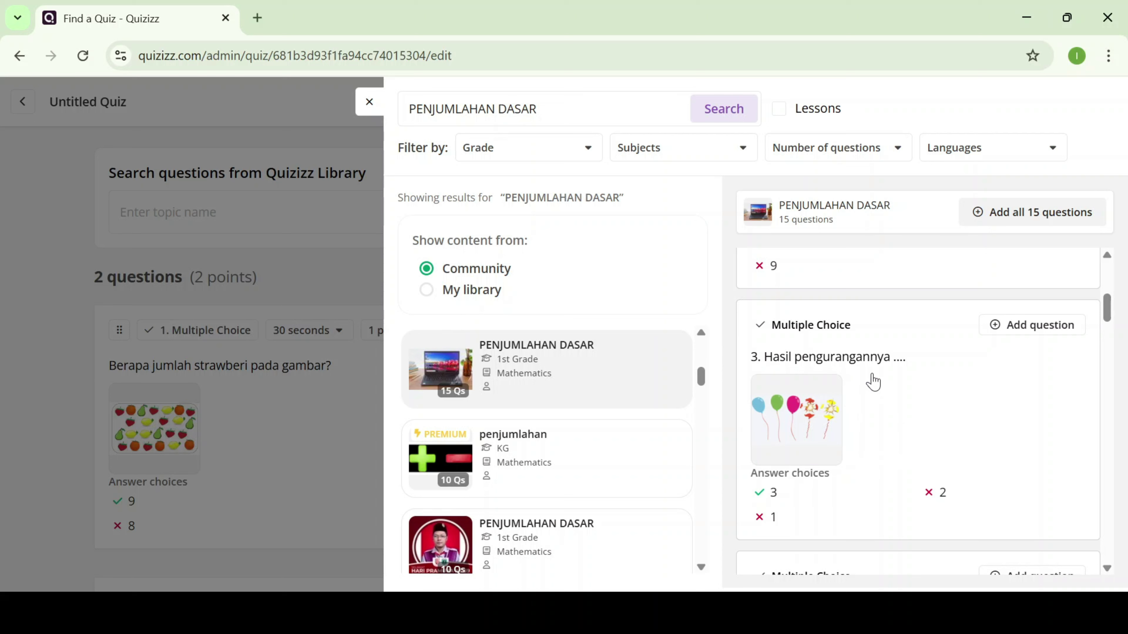
pyautogui.click(1008, 326)
pyautogui.scroll(-5, 978, 341)
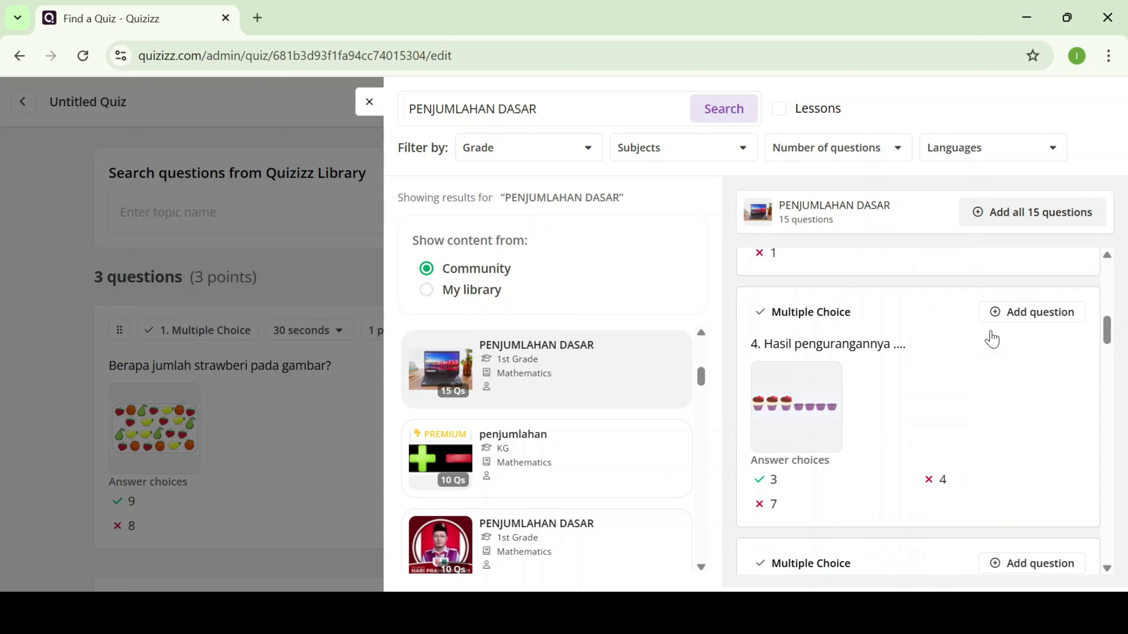
pyautogui.click(1026, 316)
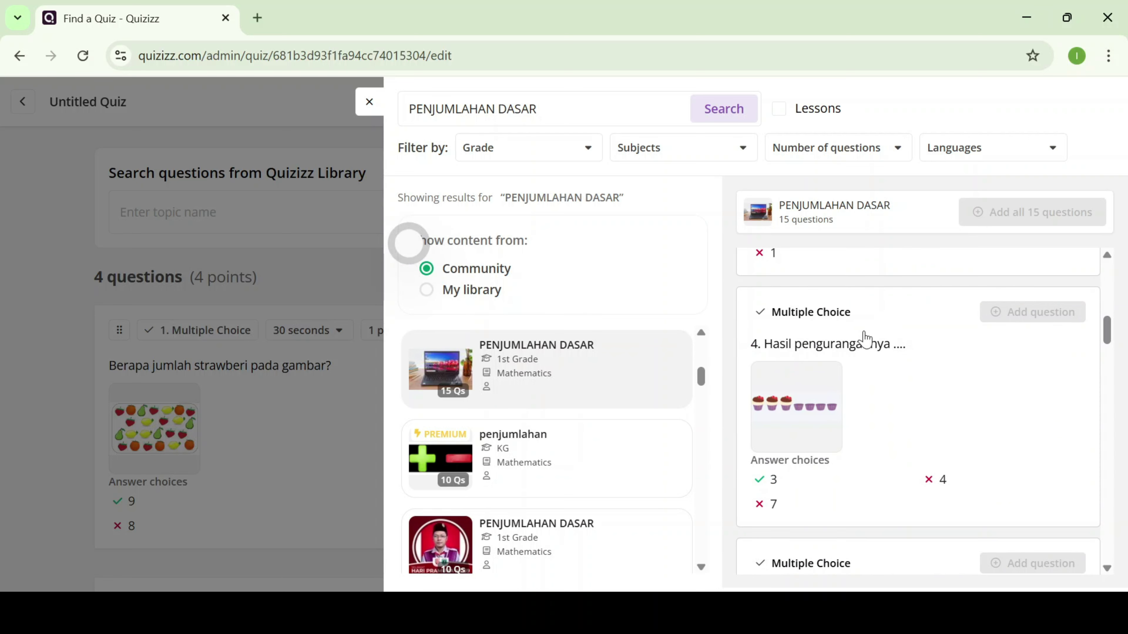
# - Add questions 7, 8 and 15 from the 15-question PENJUMLAHAN DASAR quiz
pyautogui.scroll(-8, 879, 337)
pyautogui.scroll(-8, 885, 338)
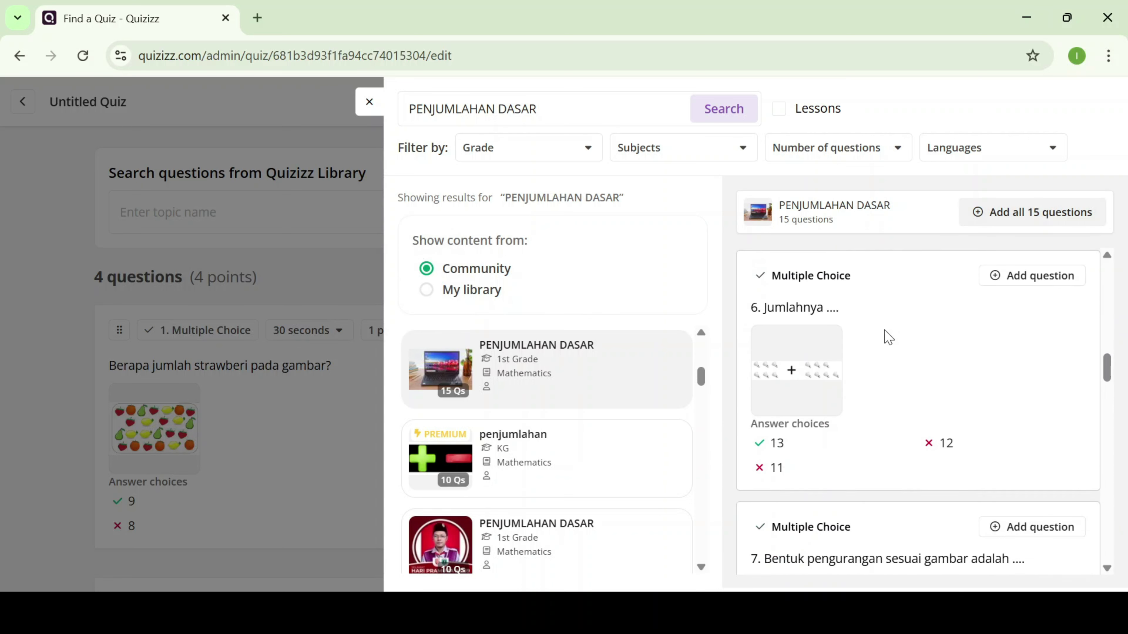
pyautogui.scroll(2, 917, 381)
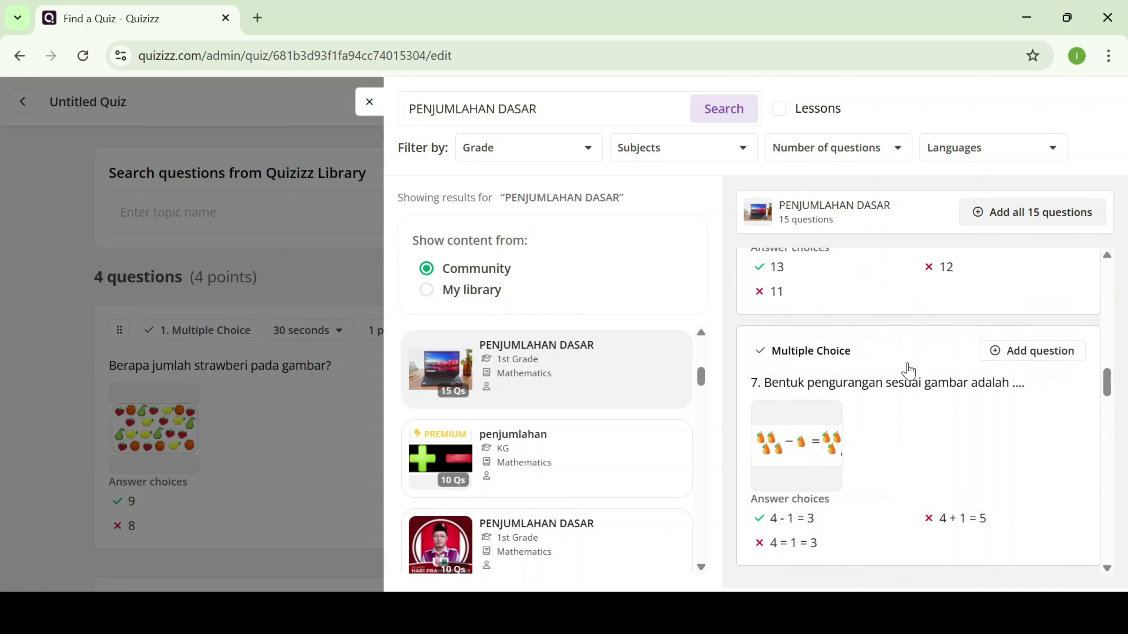
pyautogui.click(1006, 366)
pyautogui.scroll(-3, 893, 337)
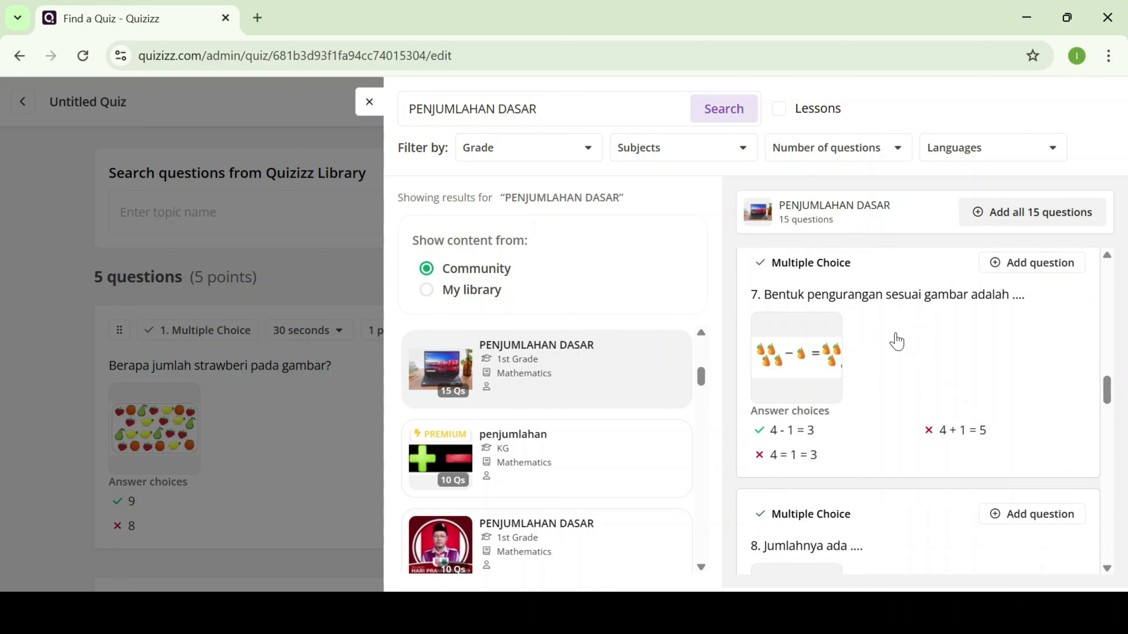
pyautogui.click(1033, 514)
pyautogui.scroll(-15, 871, 349)
pyautogui.scroll(-2, 871, 348)
pyautogui.click(990, 363)
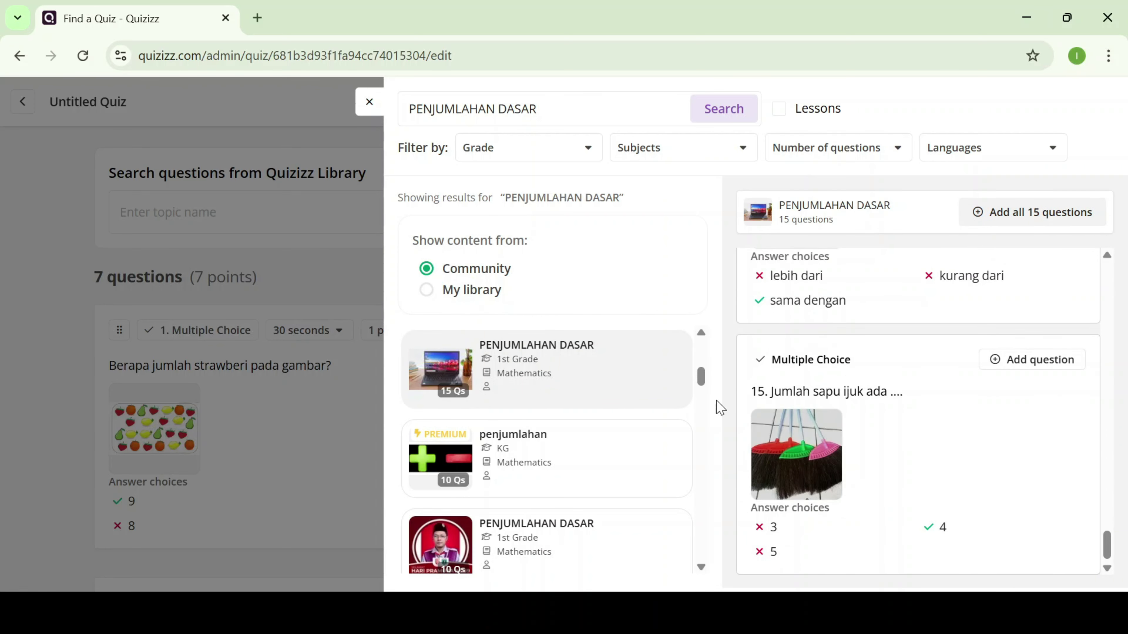
# - Open the 10-question, 1st Grade PENJUMLAHAN DASAR quiz and add its "3+4 = ..." question
pyautogui.click(577, 538)
pyautogui.scroll(3, 927, 364)
pyautogui.scroll(-3, 924, 400)
pyautogui.scroll(5, 919, 460)
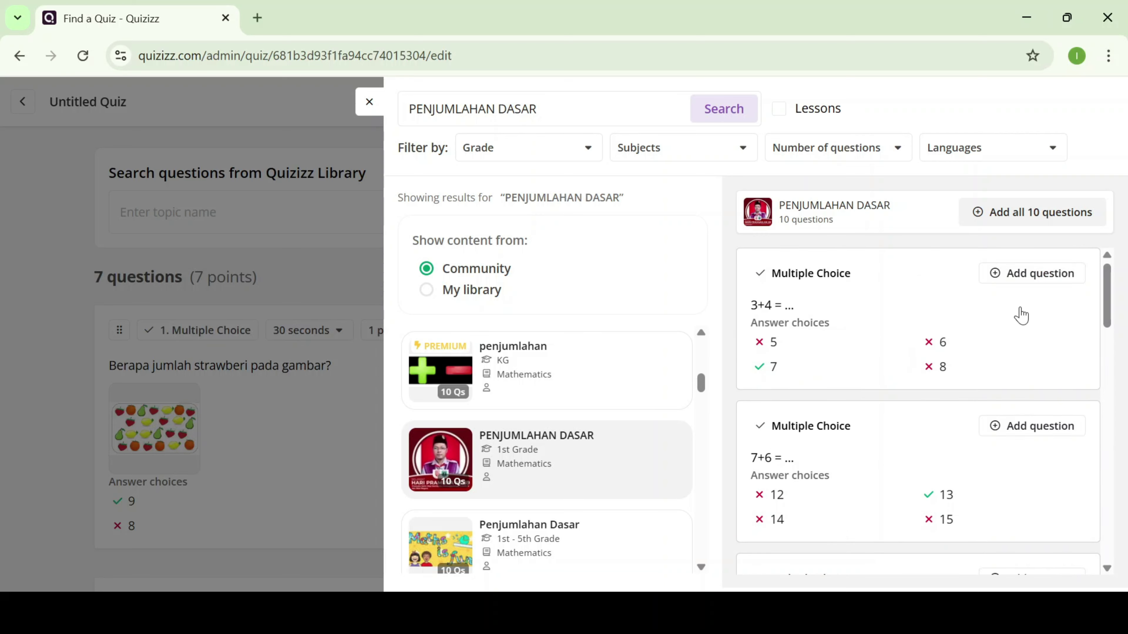
pyautogui.click(1032, 272)
# - Open the 7-question Penjumlahan Dasar quiz and add its "Berapa jumlah daun diatas?" question
pyautogui.scroll(-4, 657, 408)
pyautogui.click(622, 374)
pyautogui.scroll(-5, 885, 381)
pyautogui.scroll(-4, 578, 444)
pyautogui.click(577, 378)
pyautogui.scroll(-3, 932, 378)
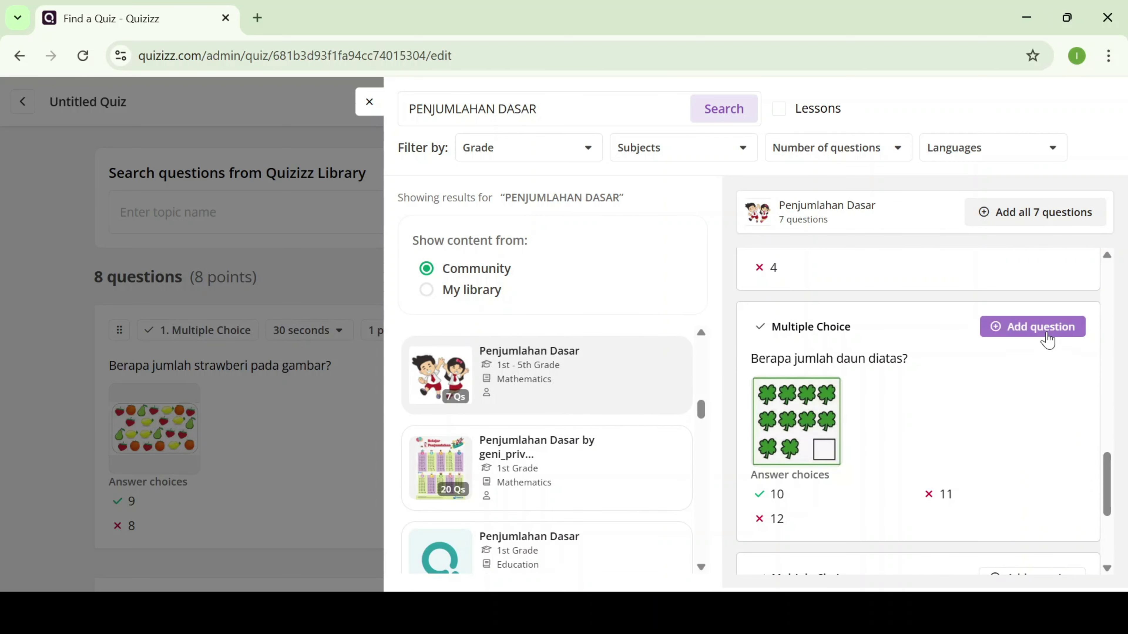
pyautogui.click(1037, 325)
# - Examine the questions in the 20-question Penjumlahan Dasar quiz and in the 10-question one filed under Education
pyautogui.scroll(-3, 956, 420)
pyautogui.scroll(-2, 577, 444)
pyautogui.click(577, 364)
pyautogui.scroll(-3, 844, 391)
pyautogui.scroll(-3, 844, 391)
pyautogui.scroll(-3, 556, 411)
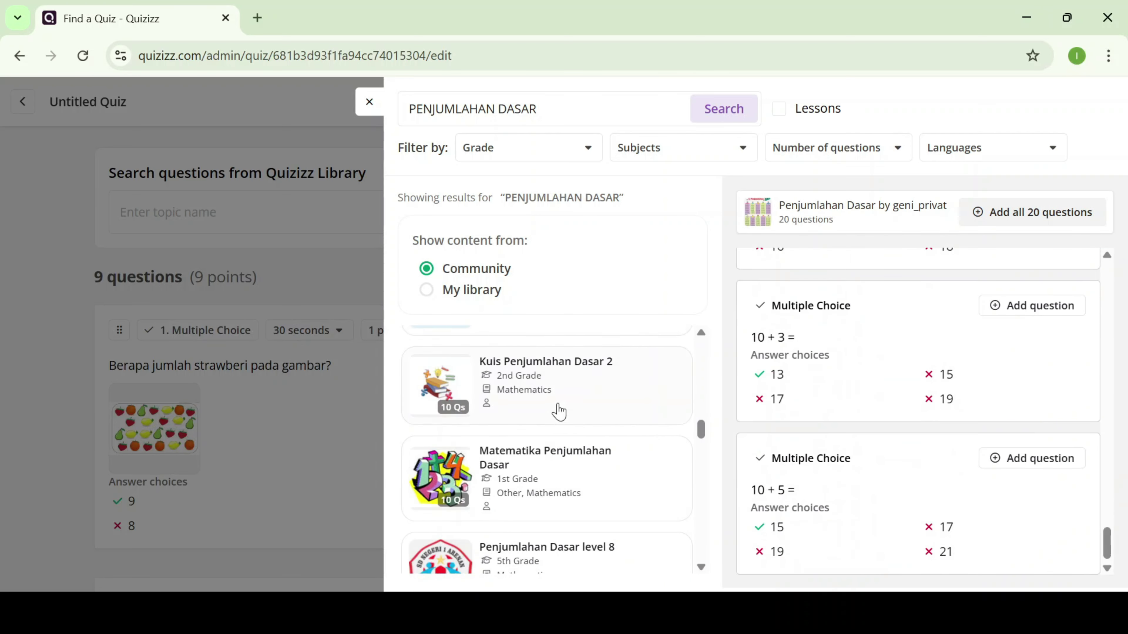
pyautogui.scroll(3, 614, 421)
pyautogui.click(585, 482)
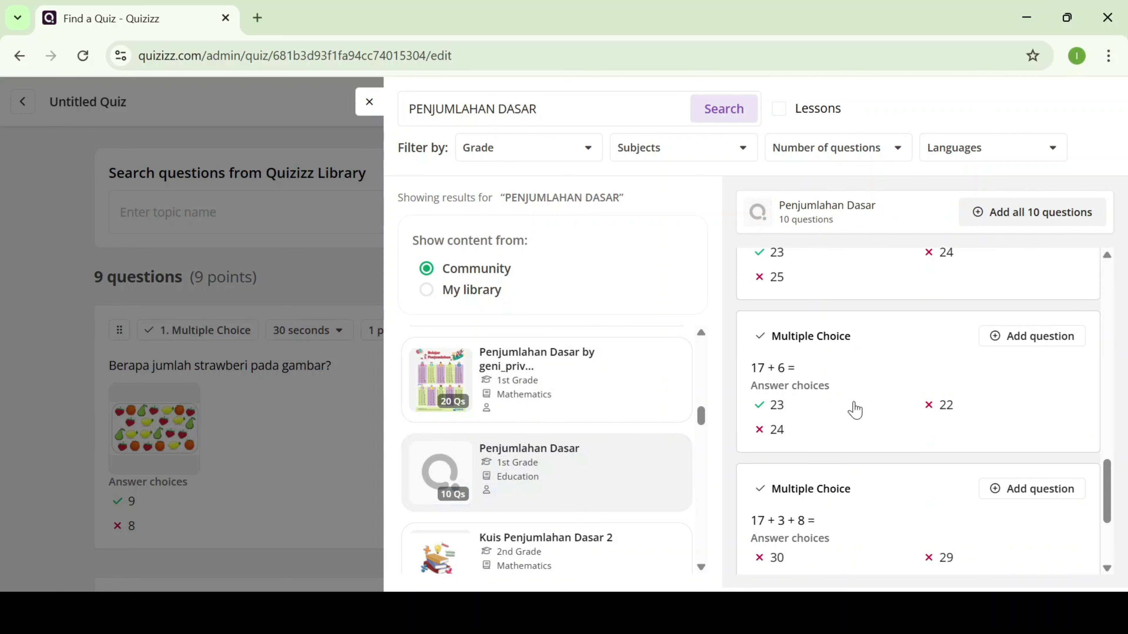
pyautogui.scroll(-3, 855, 410)
pyautogui.scroll(-2, 529, 486)
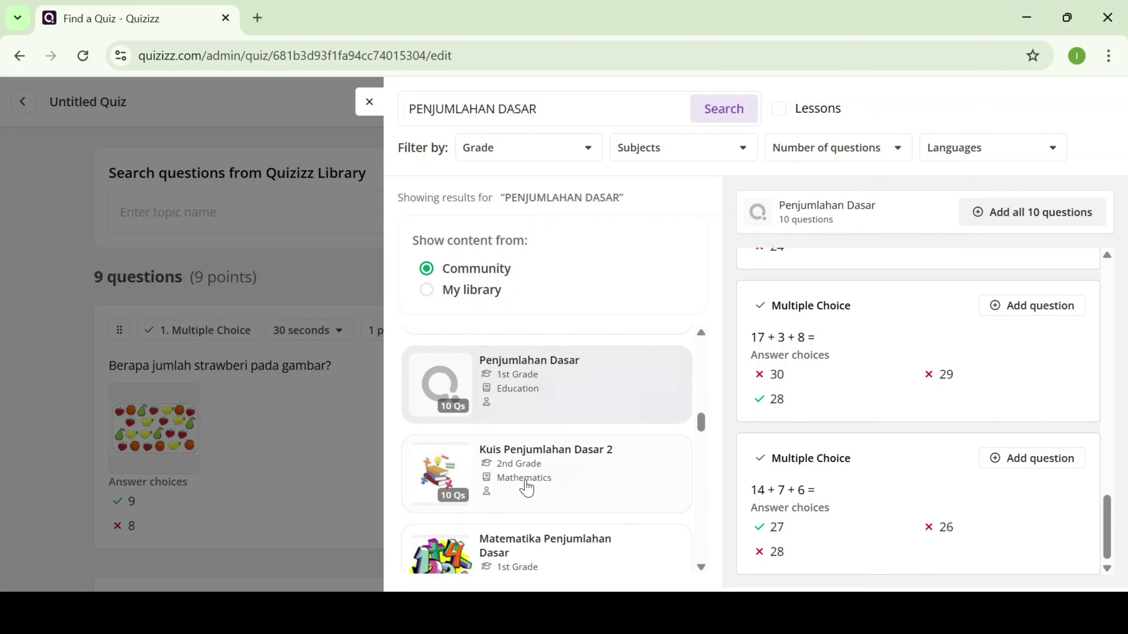
# - Add the "ada berapa jumlah kelereng di atas?" question from the Matematika Penjumlahan Dasar quiz and close the question library
pyautogui.scroll(-3, 528, 486)
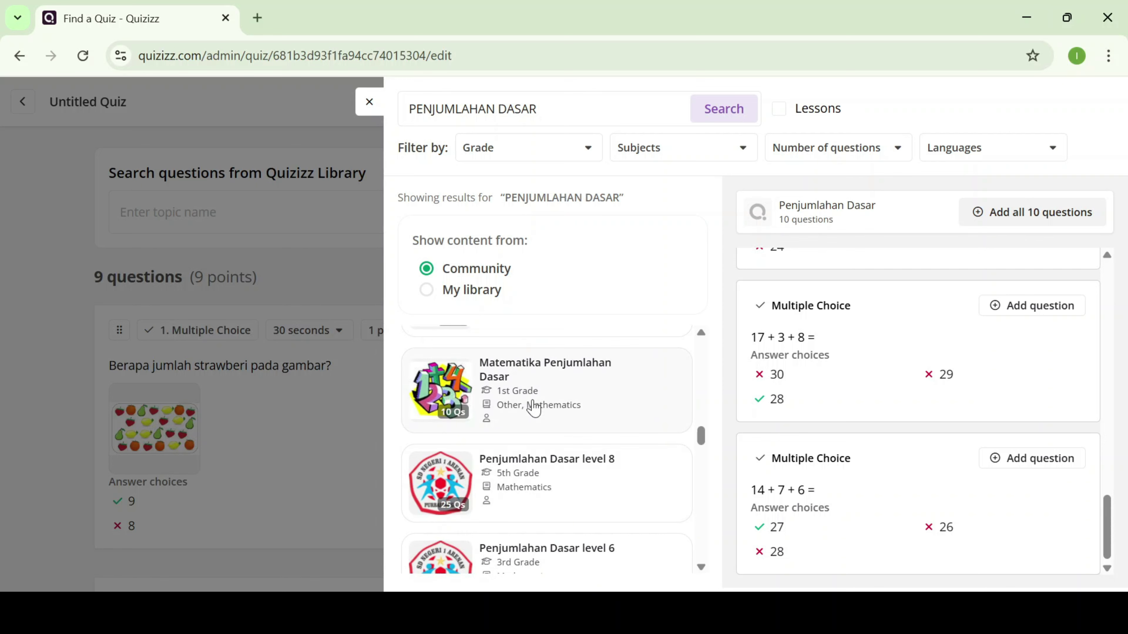
pyautogui.click(533, 407)
pyautogui.scroll(-5, 841, 372)
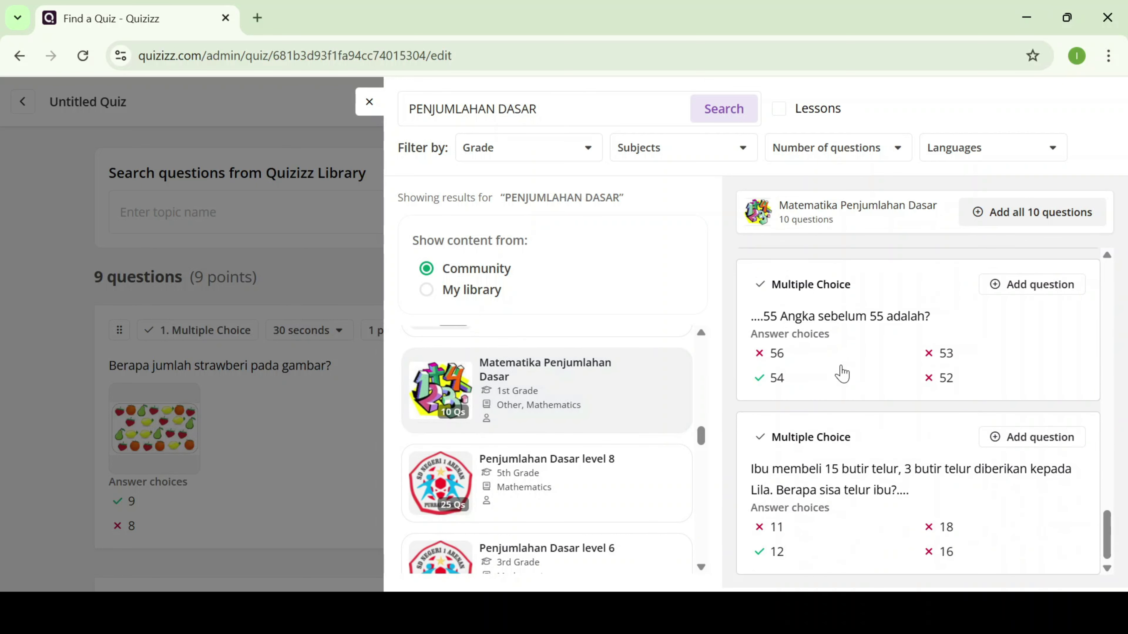
pyautogui.scroll(-10, 841, 373)
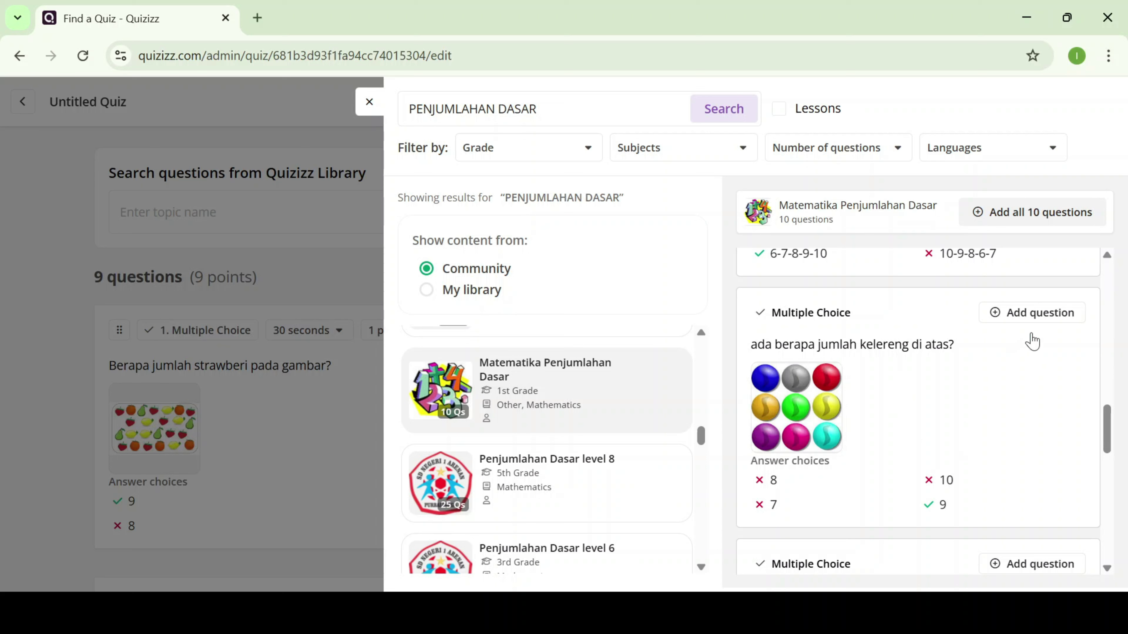
pyautogui.click(1038, 319)
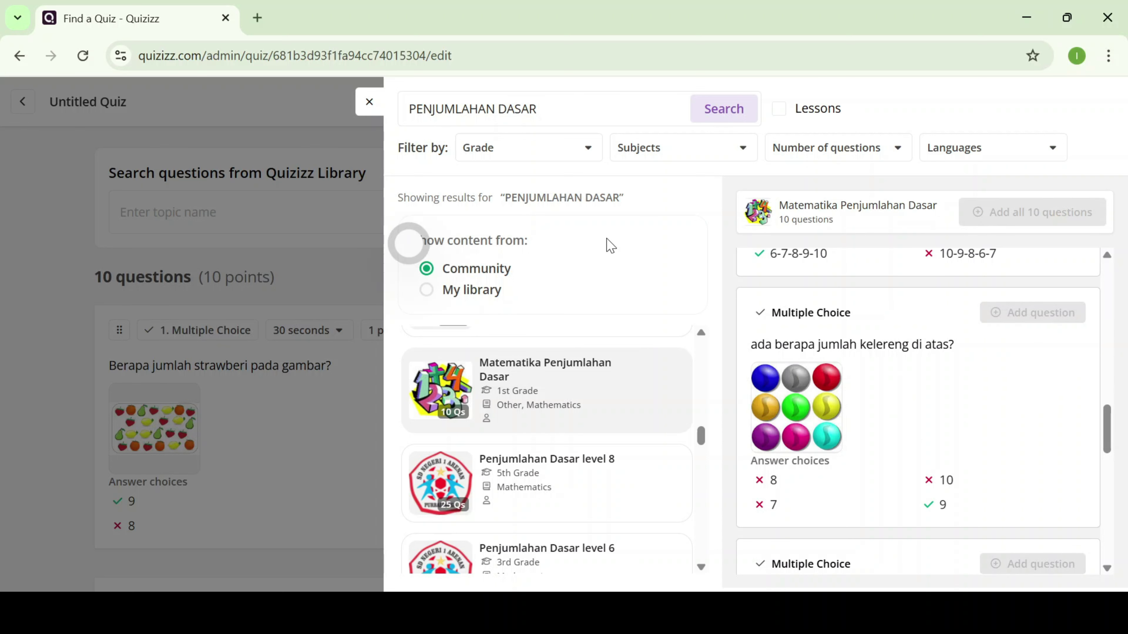
pyautogui.click(369, 103)
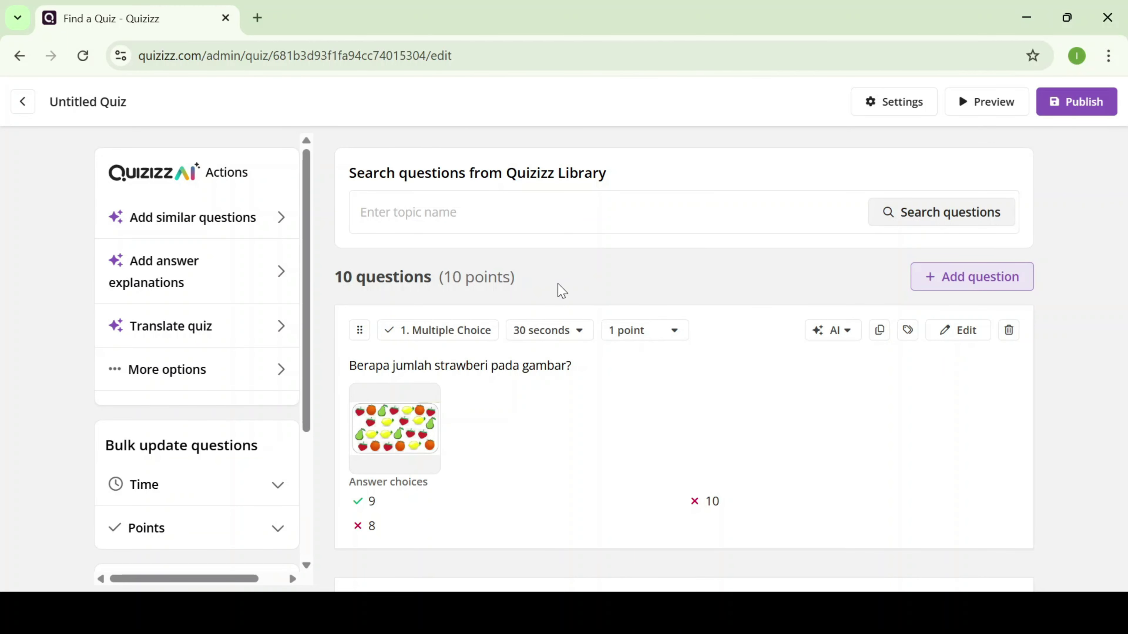
# - Review the imported questions in the quiz, checking their images, answer choices and individual time limits
pyautogui.scroll(-5, 560, 289)
pyautogui.scroll(-5, 559, 291)
pyautogui.scroll(10, 558, 292)
pyautogui.scroll(-4, 559, 333)
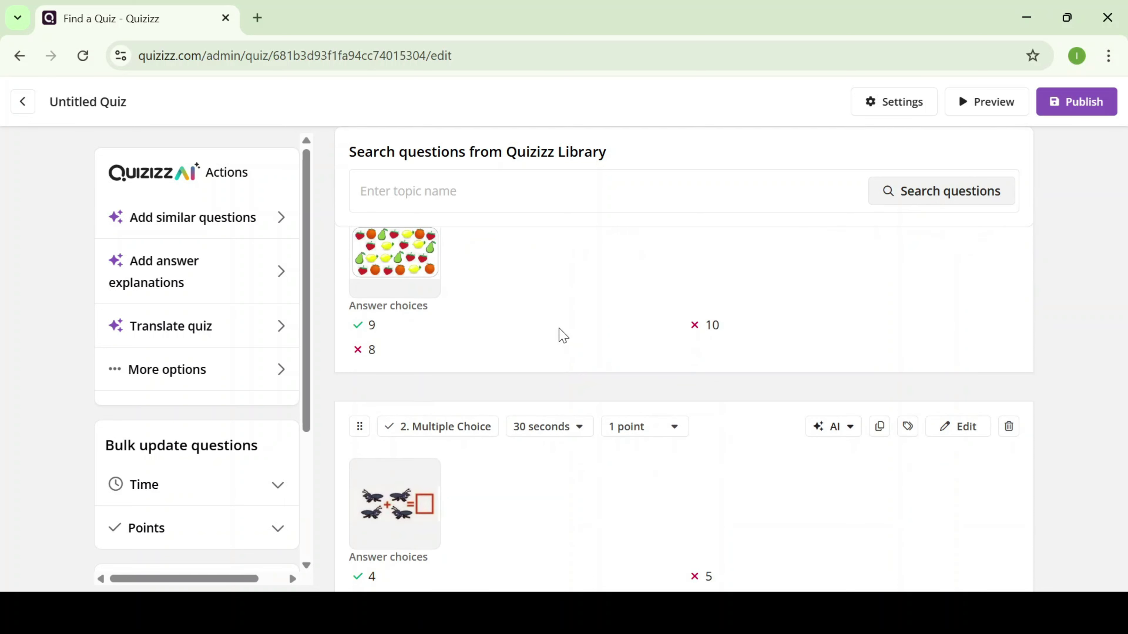
pyautogui.scroll(-6, 563, 336)
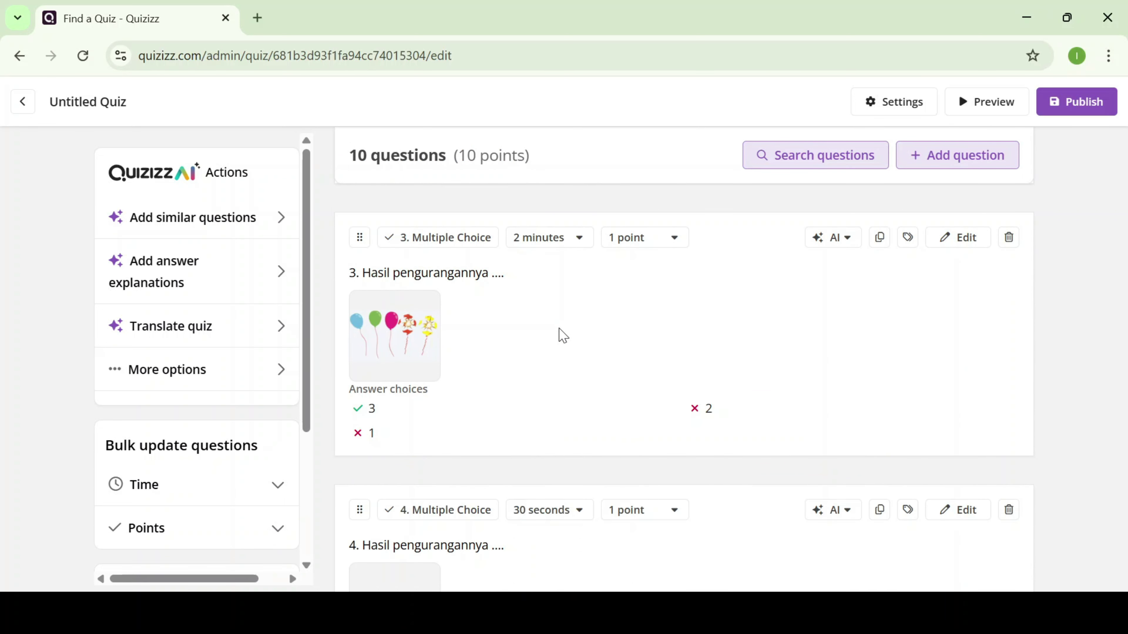
pyautogui.scroll(7, 560, 335)
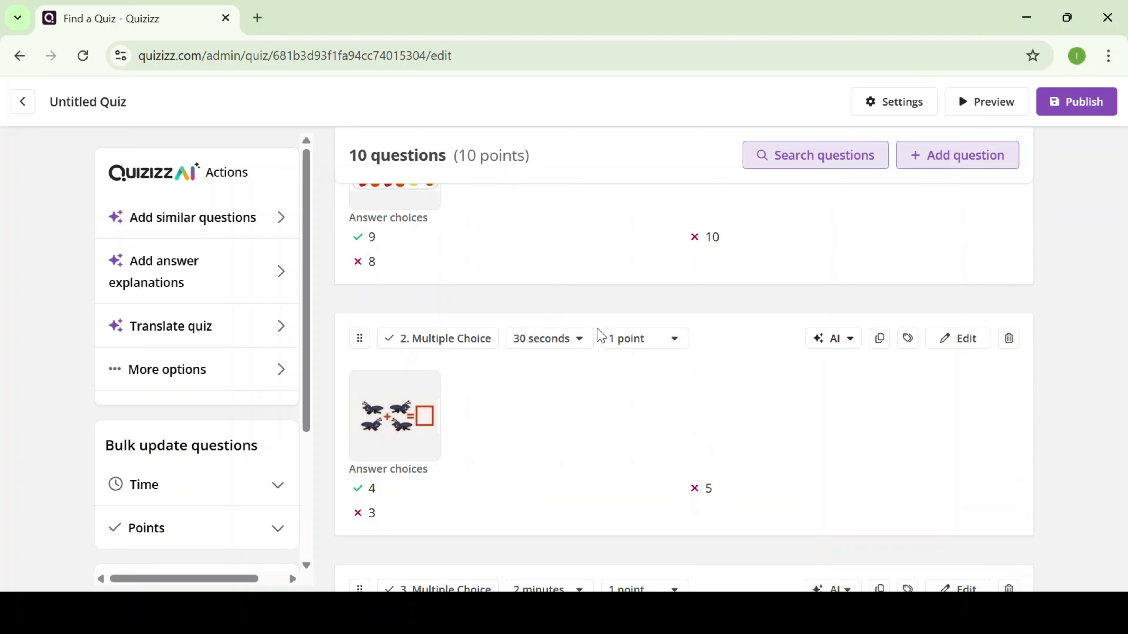
pyautogui.scroll(-4, 546, 382)
pyautogui.scroll(-6, 569, 433)
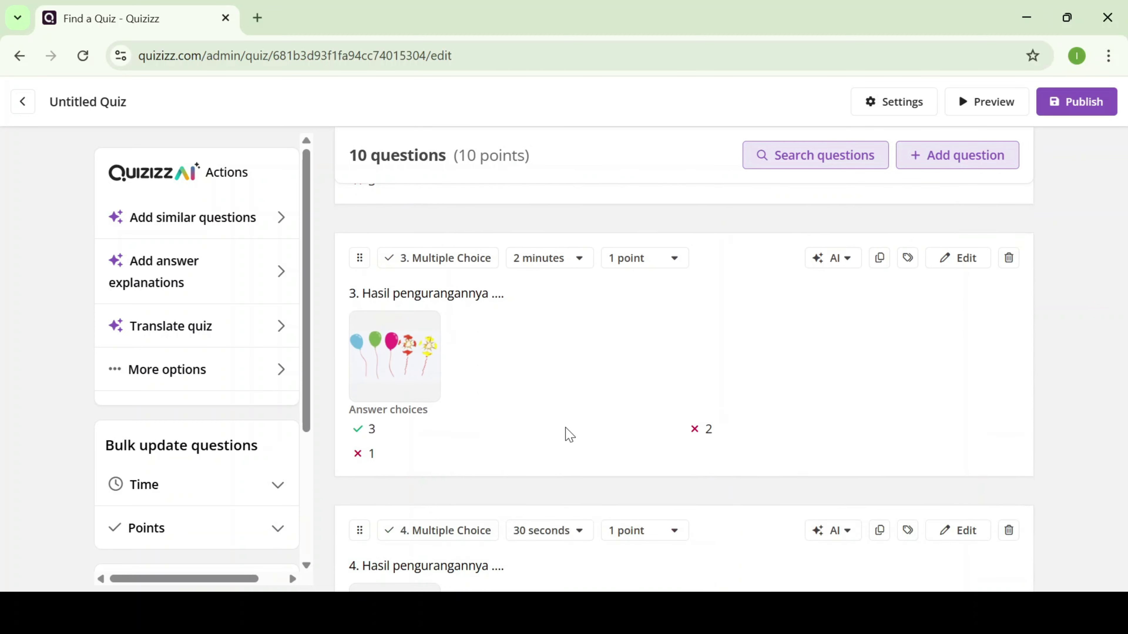
pyautogui.scroll(-10, 566, 434)
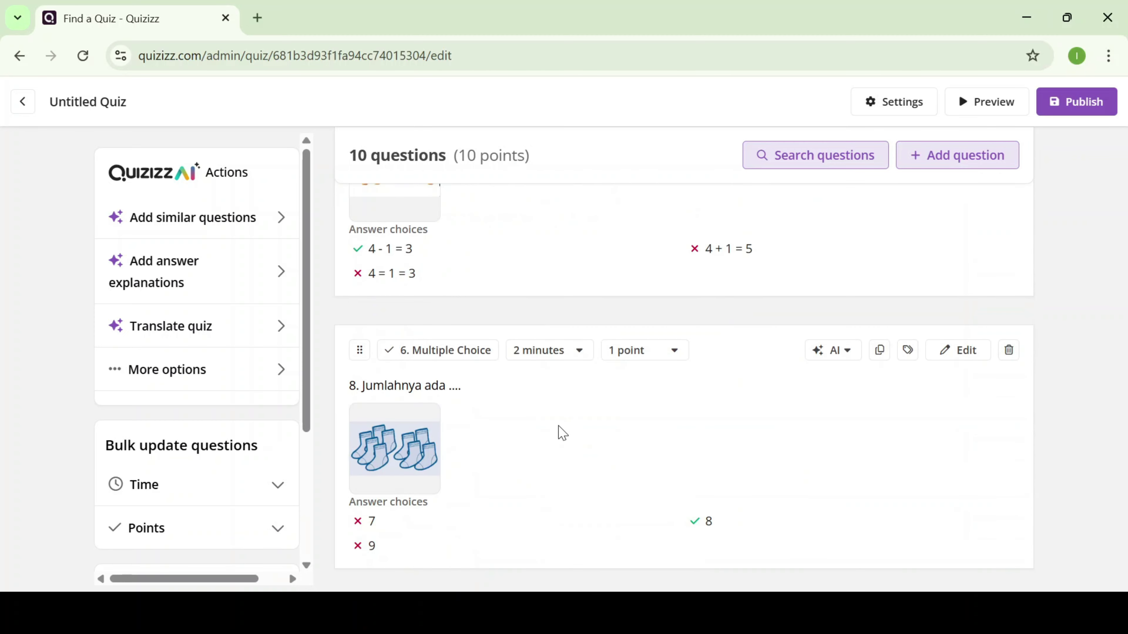
pyautogui.scroll(6, 560, 431)
pyautogui.scroll(8, 560, 432)
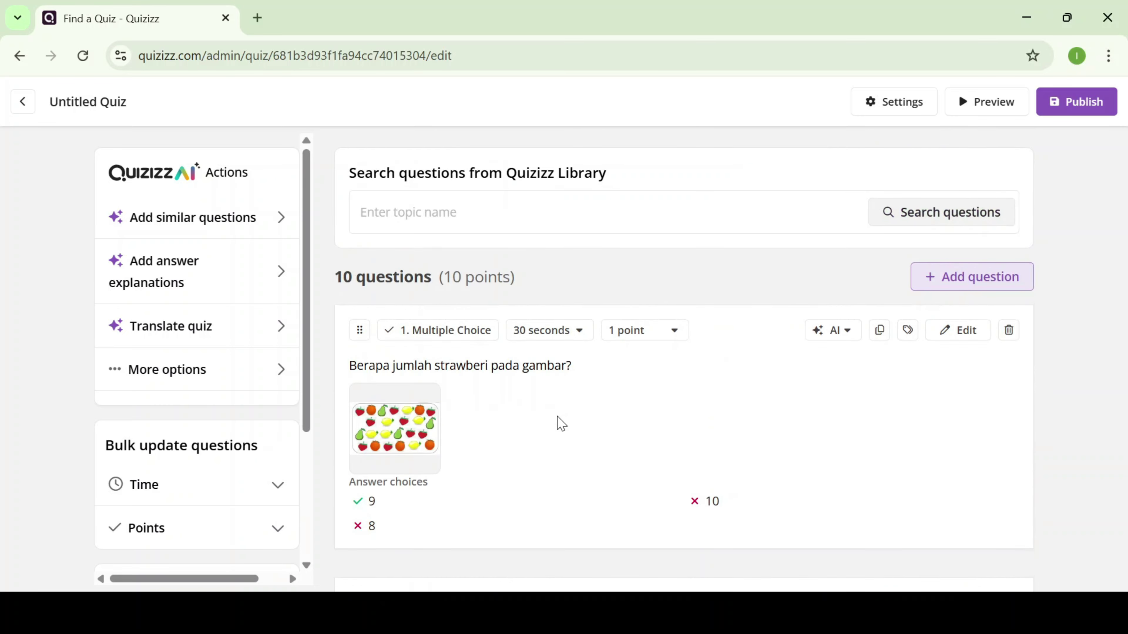
pyautogui.scroll(-3, 561, 422)
pyautogui.scroll(-5, 560, 421)
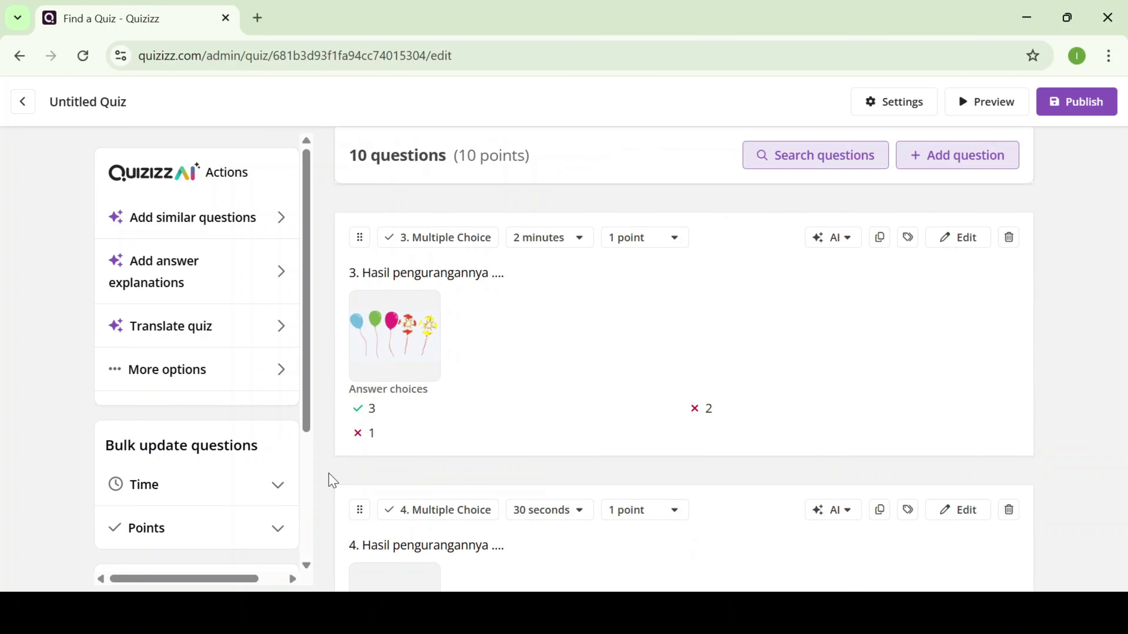
# - Bulk update the time limit of all quiz questions to 5 minutes
pyautogui.click(262, 493)
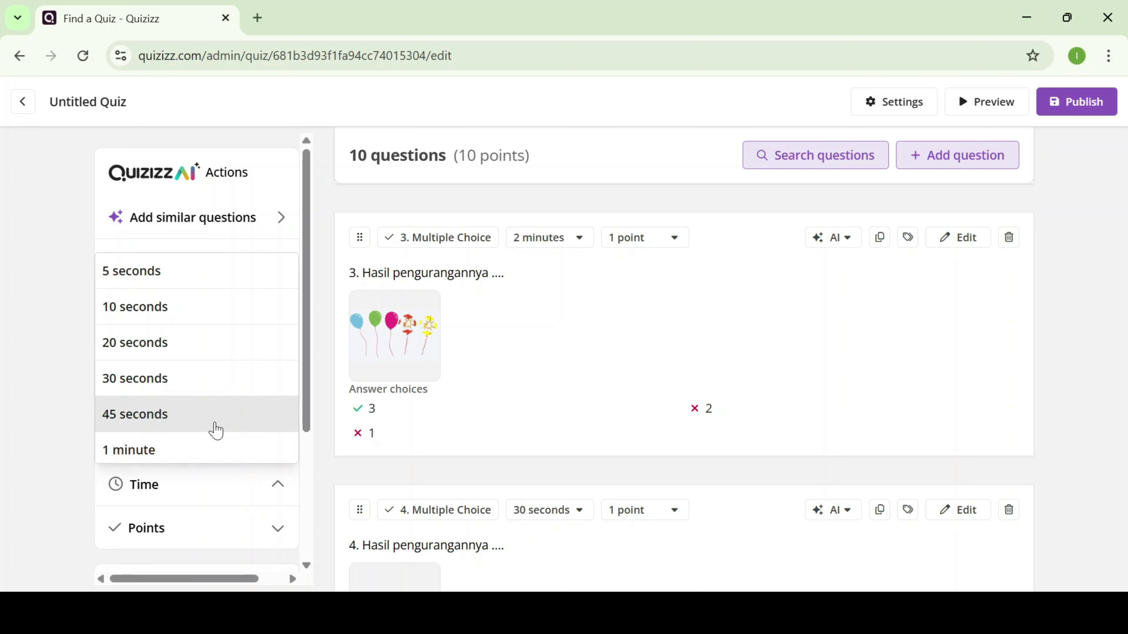
pyautogui.scroll(-5, 221, 415)
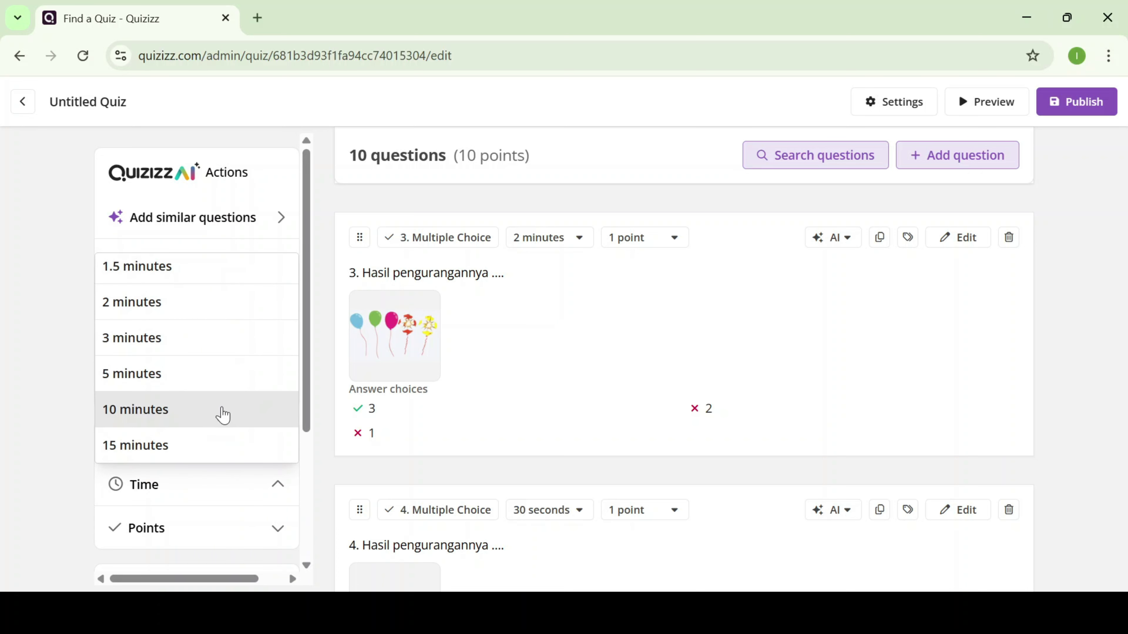
pyautogui.click(305, 475)
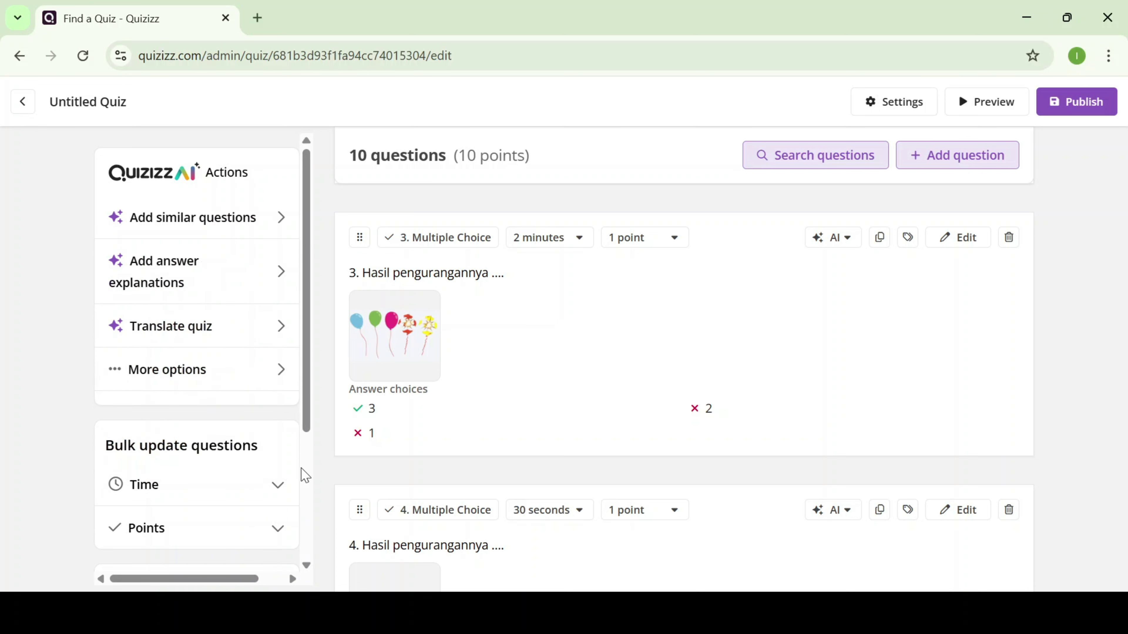
pyautogui.click(197, 489)
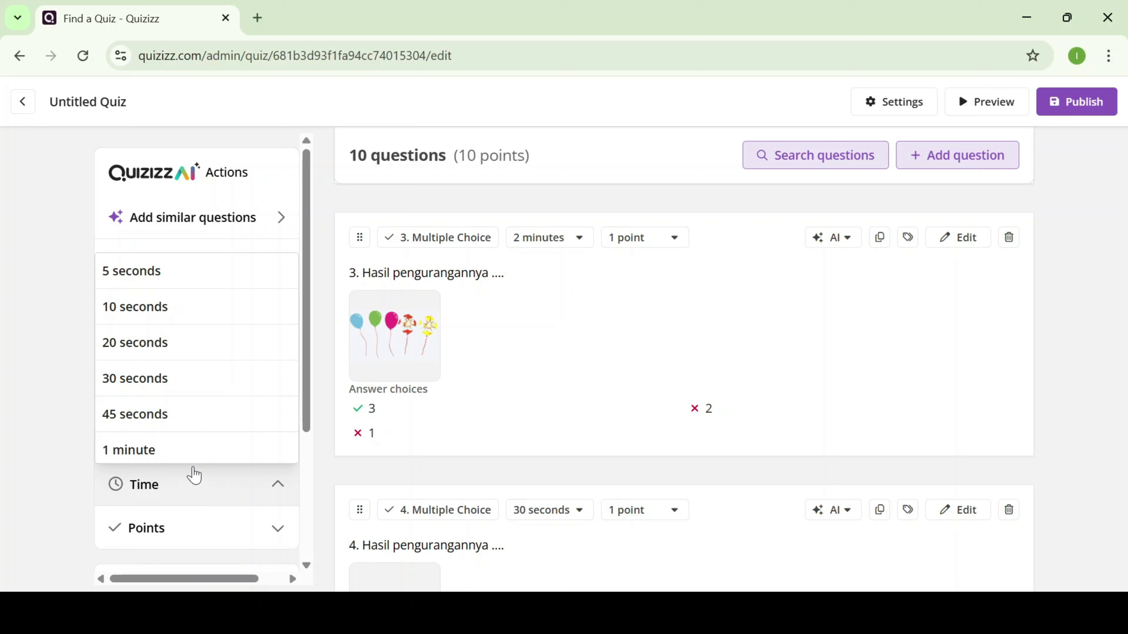
pyautogui.scroll(-4, 176, 433)
pyautogui.click(178, 430)
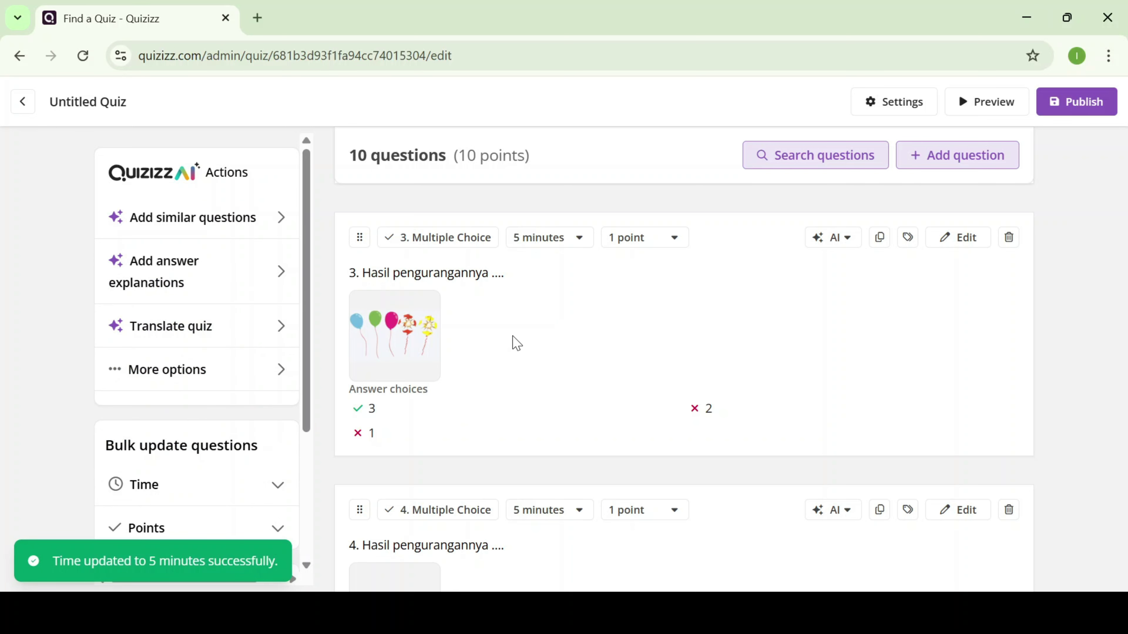
# - Check the time limit and point value shown on each question throughout the quiz
pyautogui.scroll(10, 520, 333)
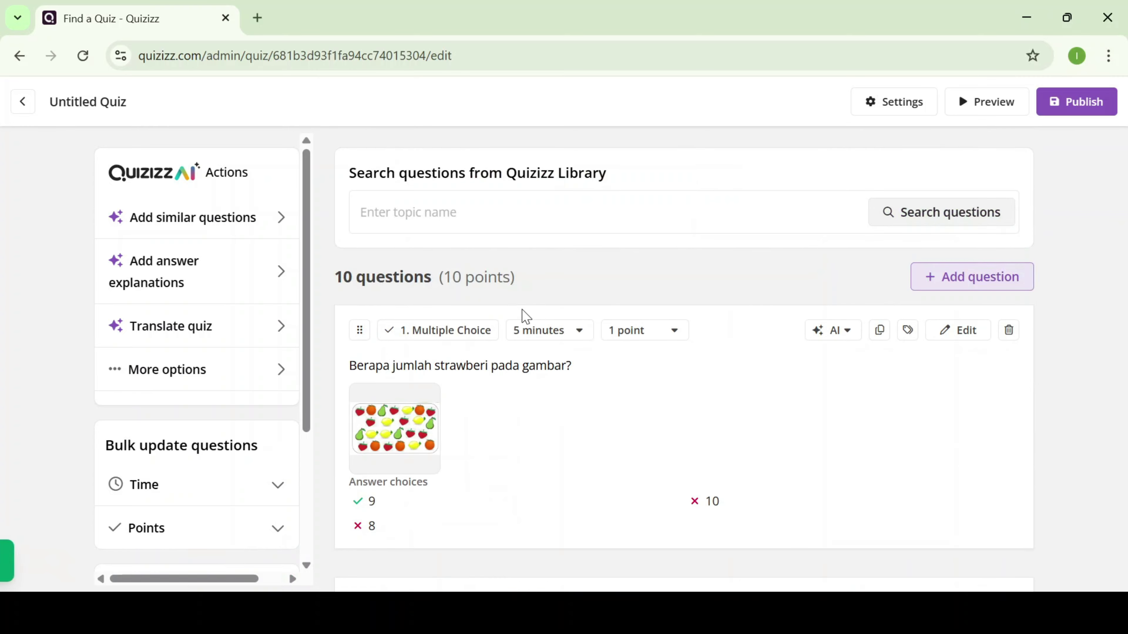
pyautogui.scroll(-20, 526, 316)
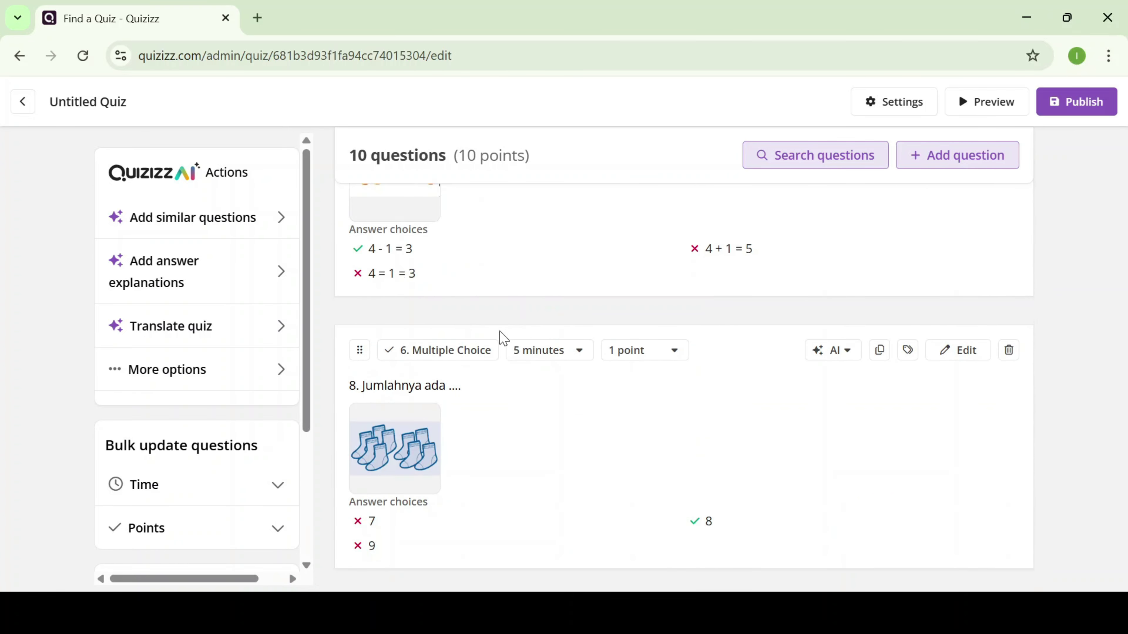
pyautogui.scroll(10, 535, 352)
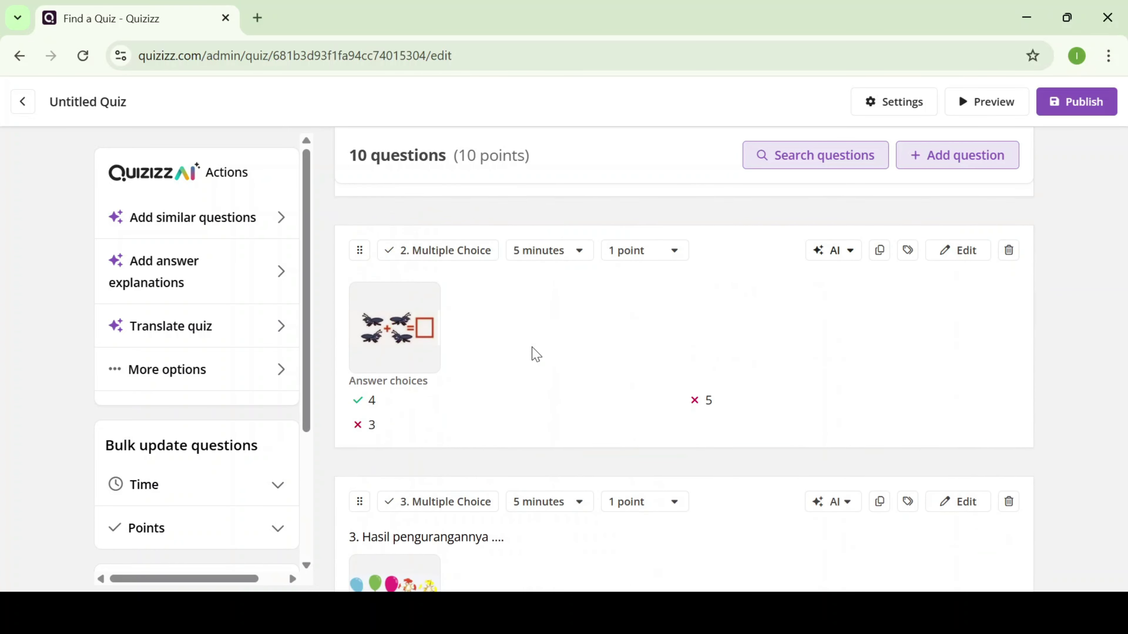
pyautogui.scroll(5, 536, 354)
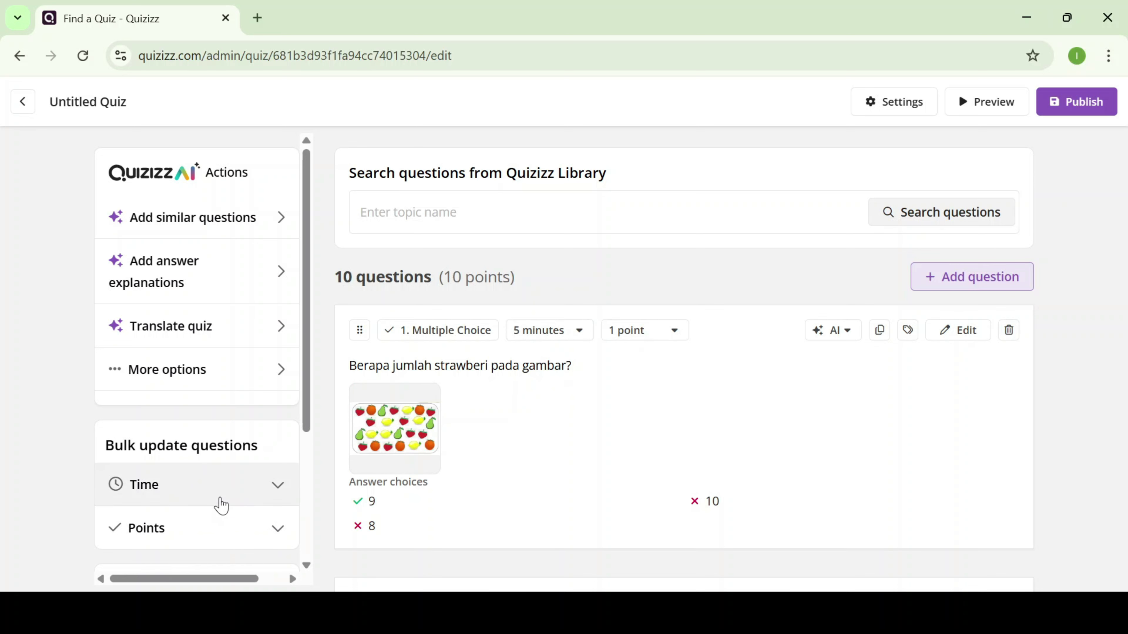
pyautogui.scroll(-2, 219, 503)
pyautogui.scroll(-10, 535, 433)
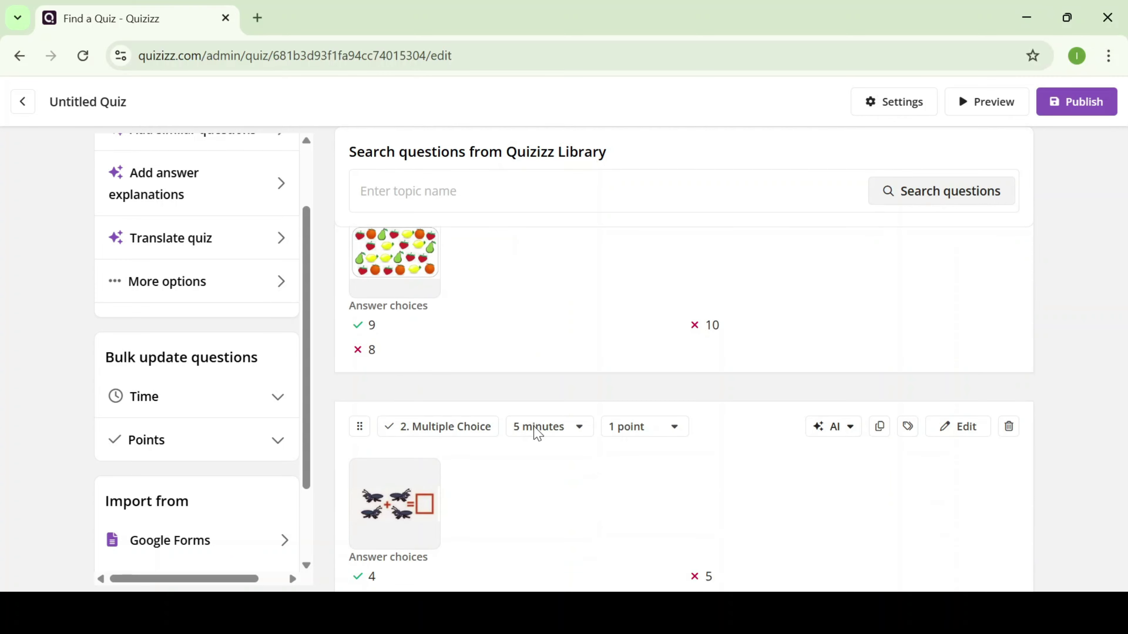
pyautogui.scroll(-10, 538, 433)
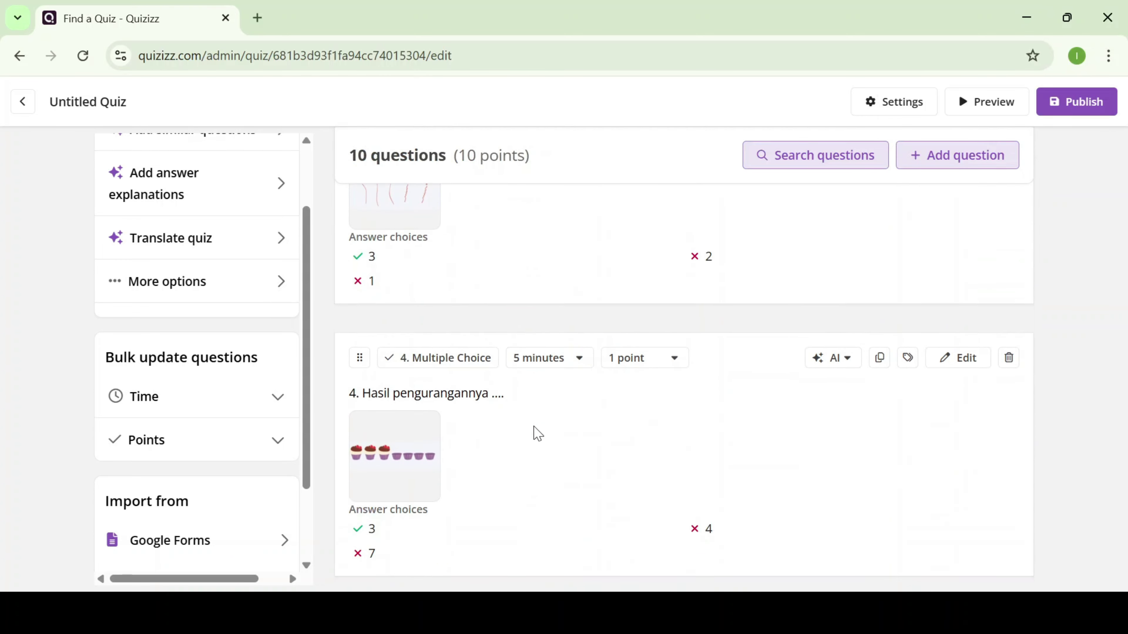
pyautogui.scroll(10, 538, 433)
pyautogui.scroll(10, 538, 433)
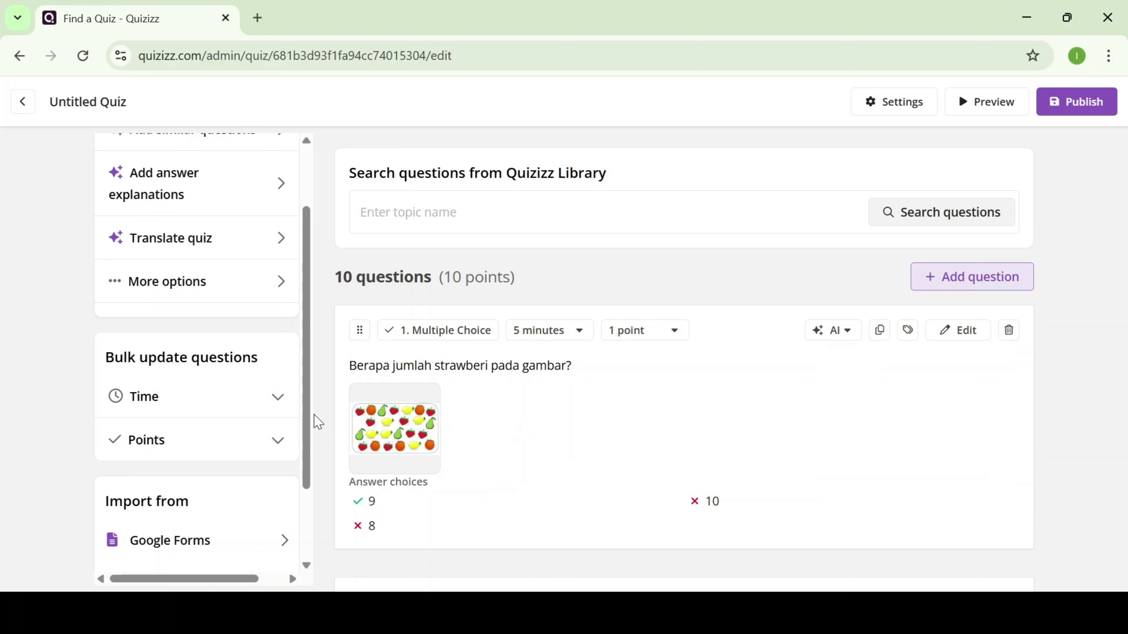
# - Bulk update all quiz questions to 10 points each and check the value across the question list
pyautogui.click(280, 442)
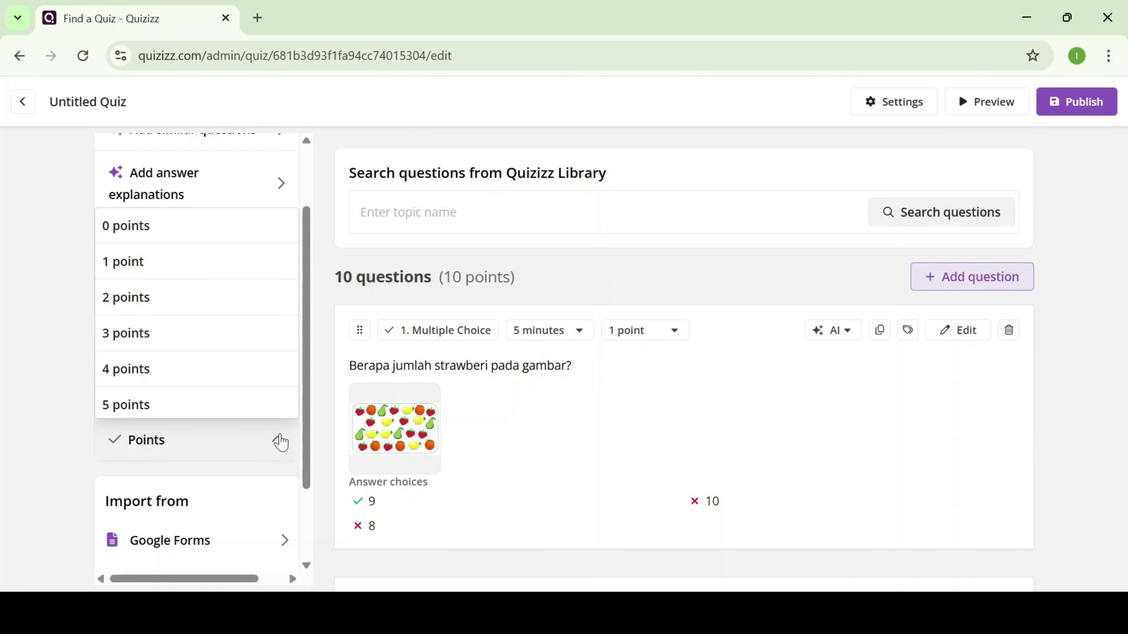
pyautogui.scroll(-5, 257, 398)
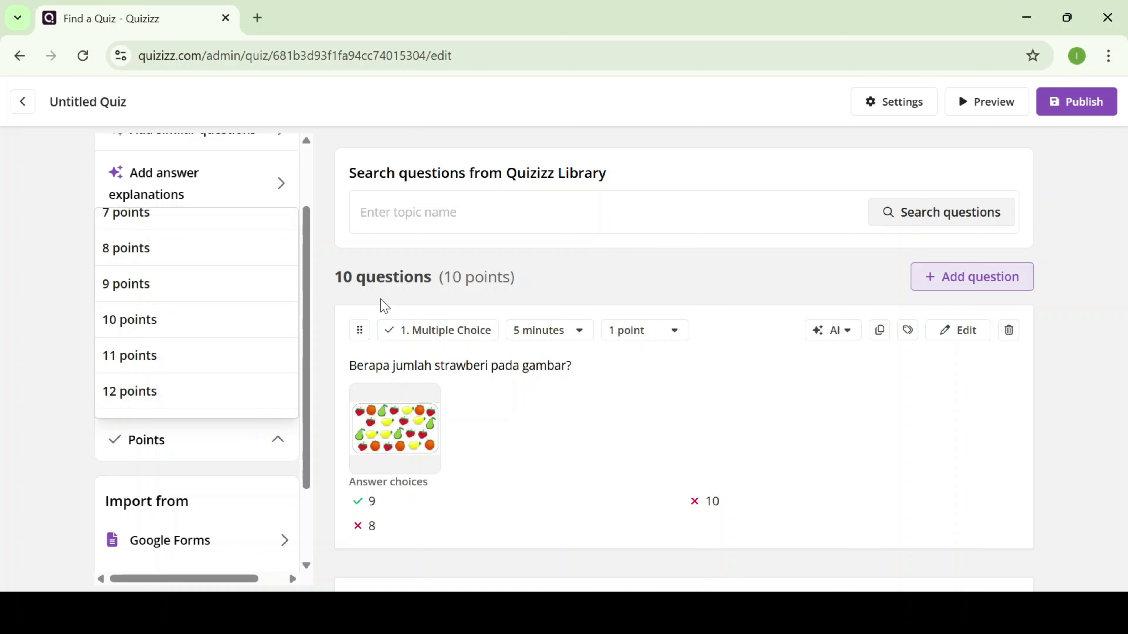
pyautogui.click(196, 326)
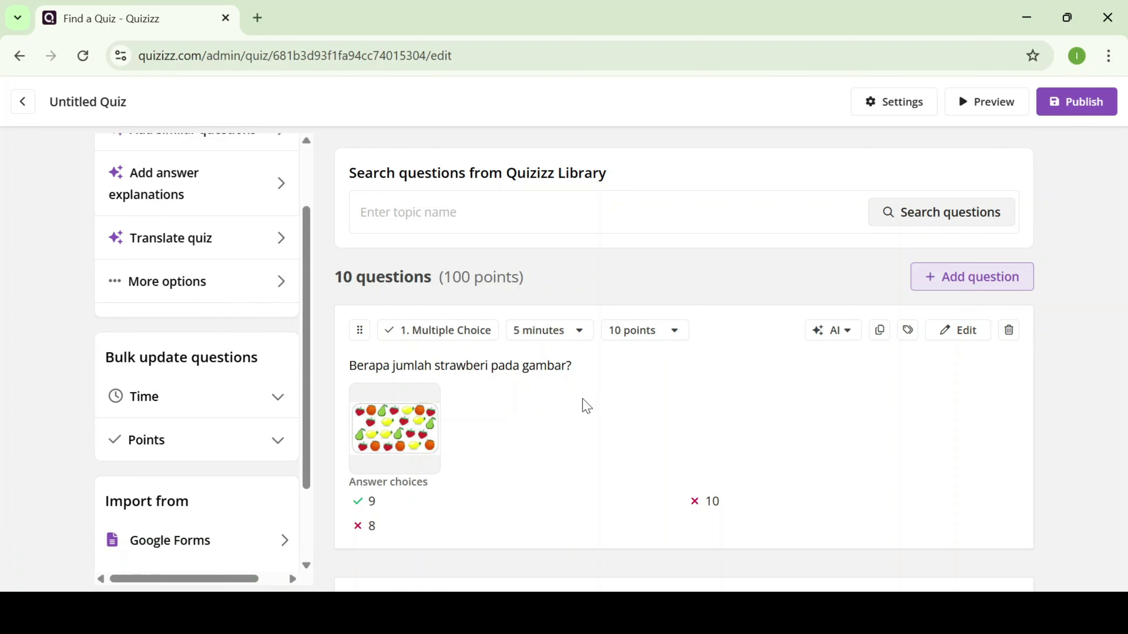
pyautogui.scroll(-20, 590, 451)
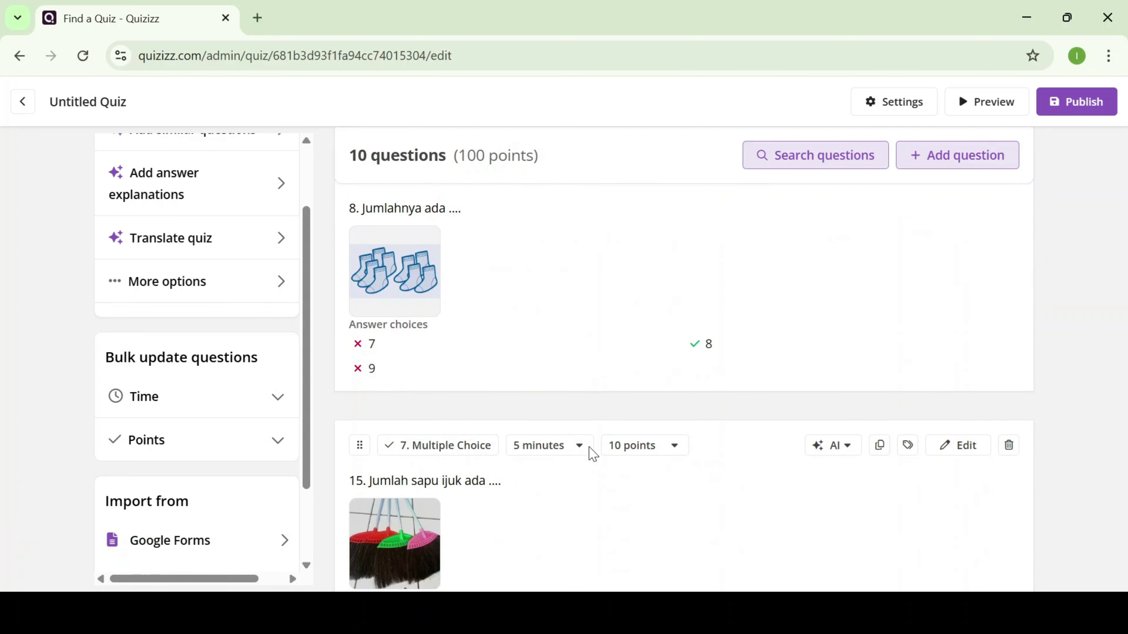
pyautogui.scroll(-10, 593, 454)
pyautogui.scroll(20, 593, 454)
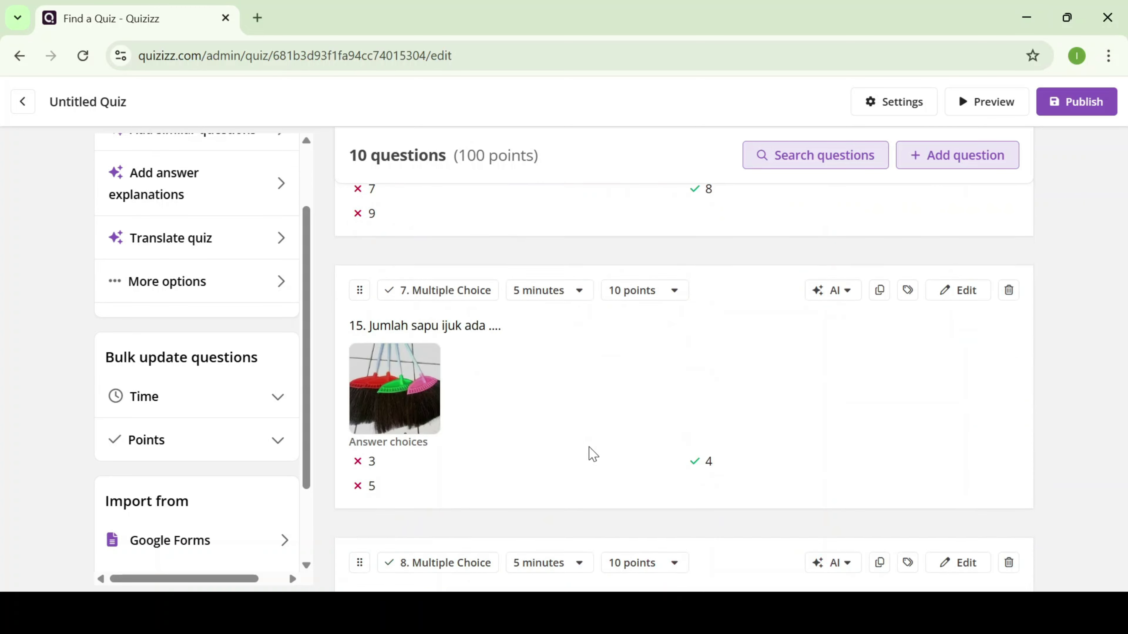
pyautogui.scroll(1, 591, 453)
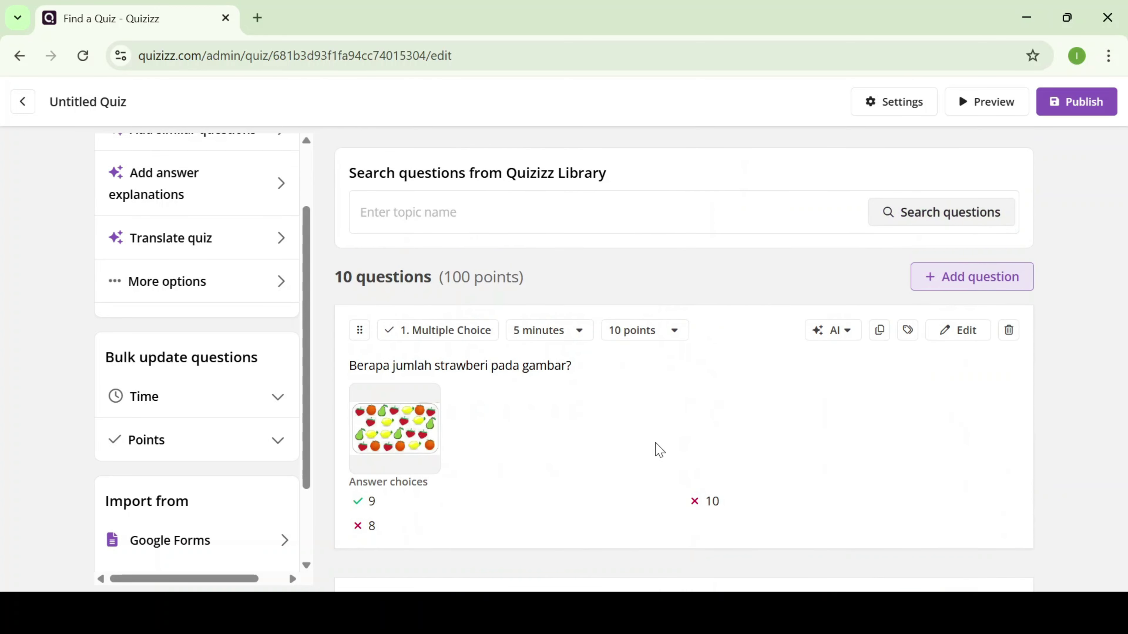
# - Start publishing the quiz and name it "CONTOH SOAL PENJULMAHAN DASAR"
pyautogui.click(1077, 112)
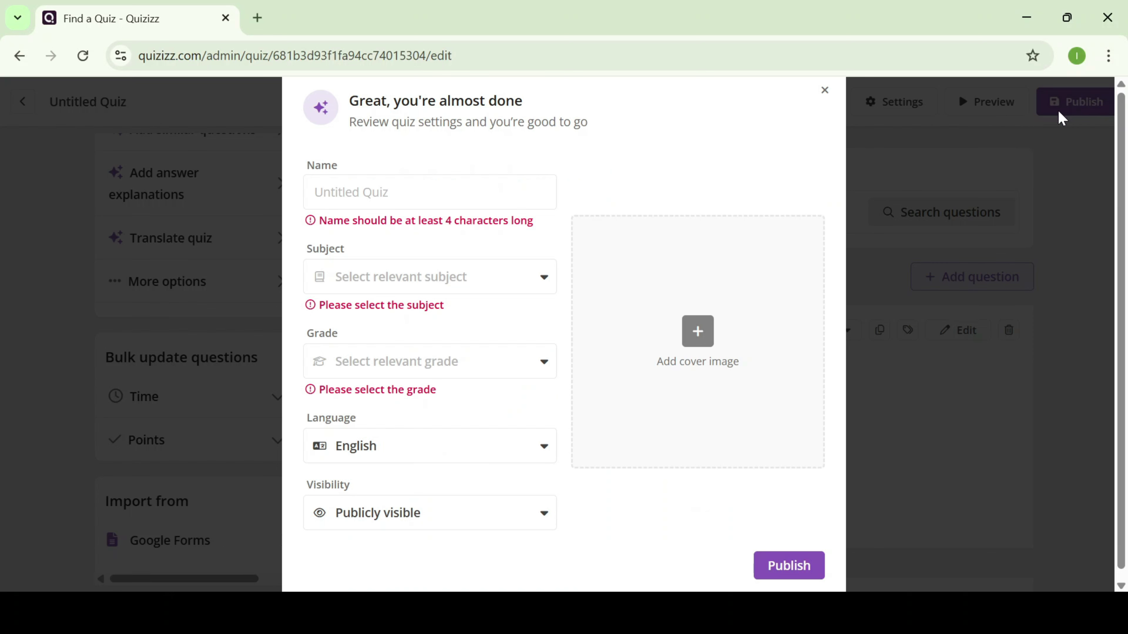
pyautogui.click(374, 195)
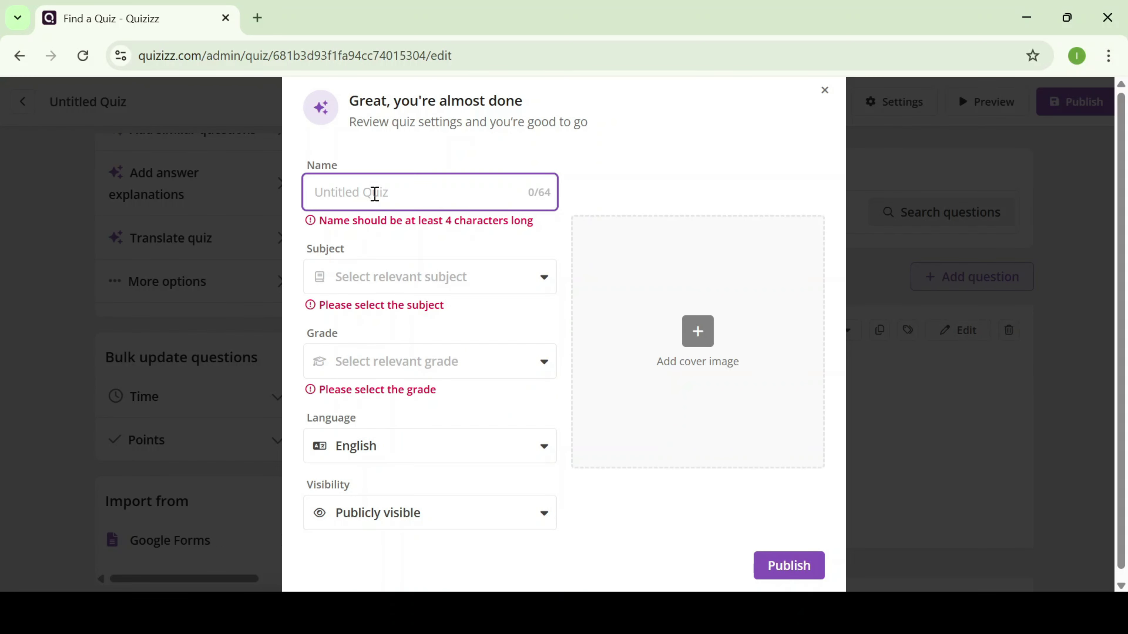
pyautogui.write('CONTO')
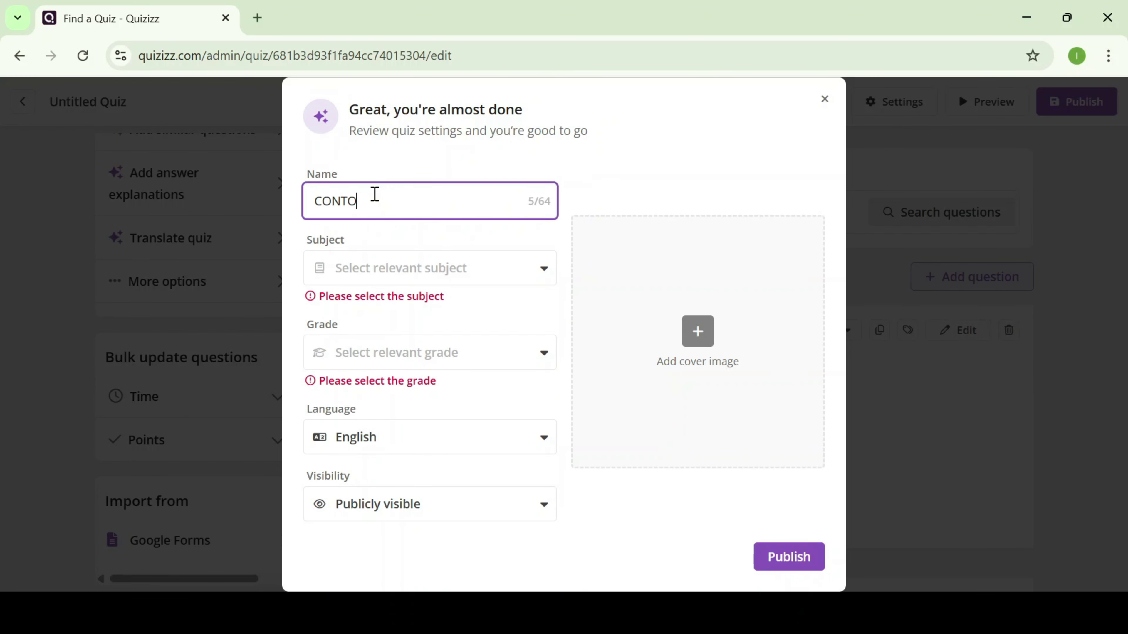
pyautogui.write('H SOAL PENJULMAHAN DASAR')
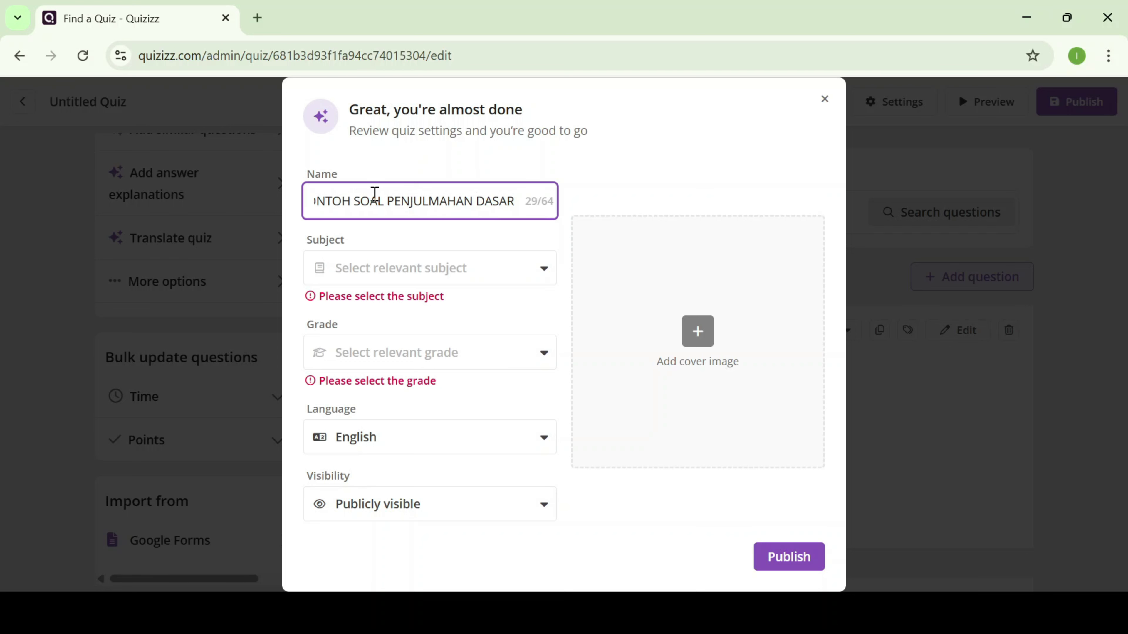
# - Set the quiz subject to Mathematics and the grade to 1st Grade
pyautogui.click(364, 275)
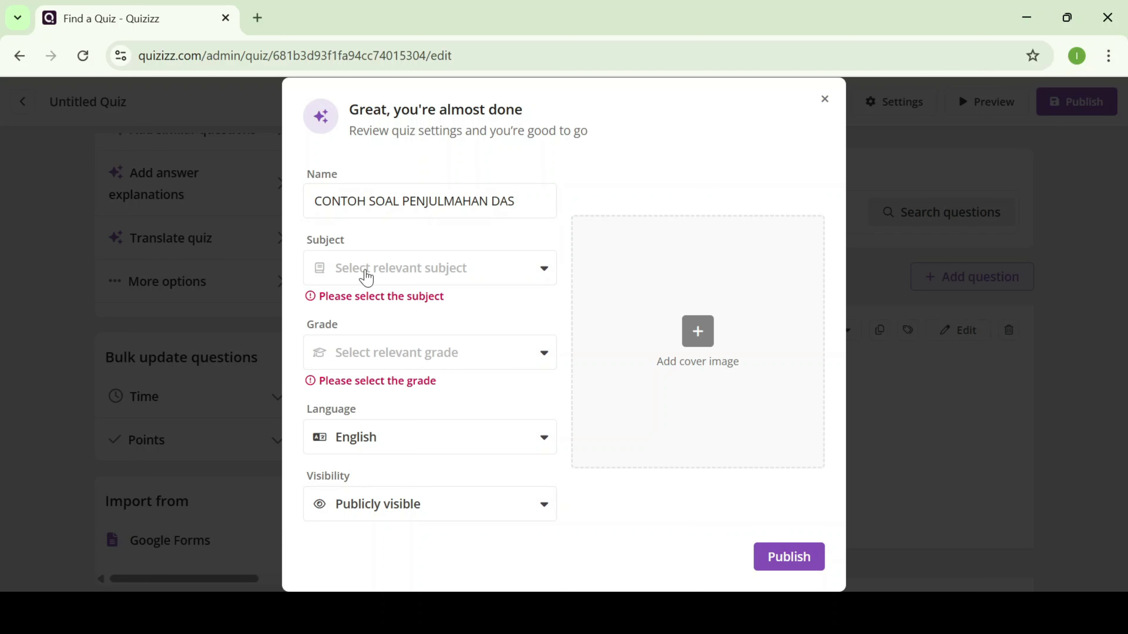
pyautogui.click(355, 342)
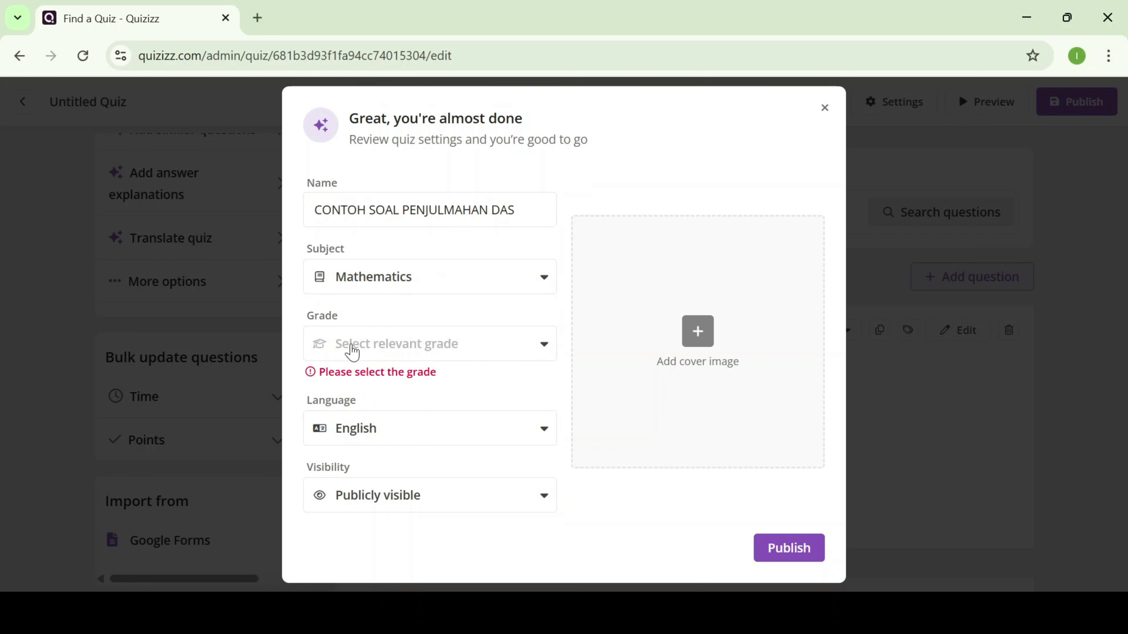
pyautogui.click(441, 356)
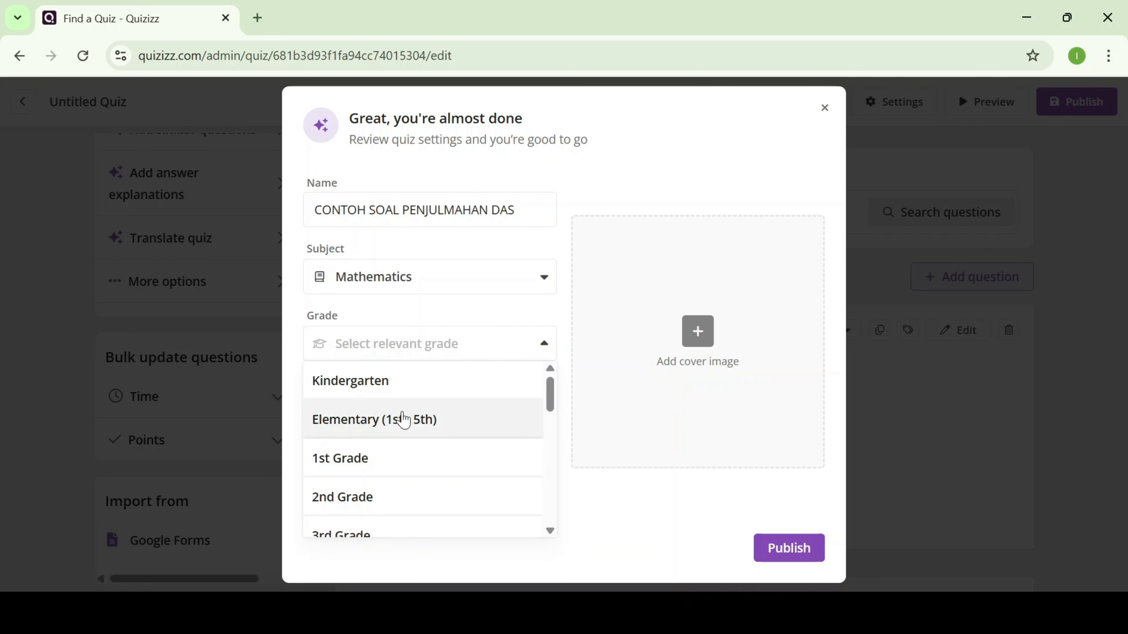
pyautogui.click(368, 464)
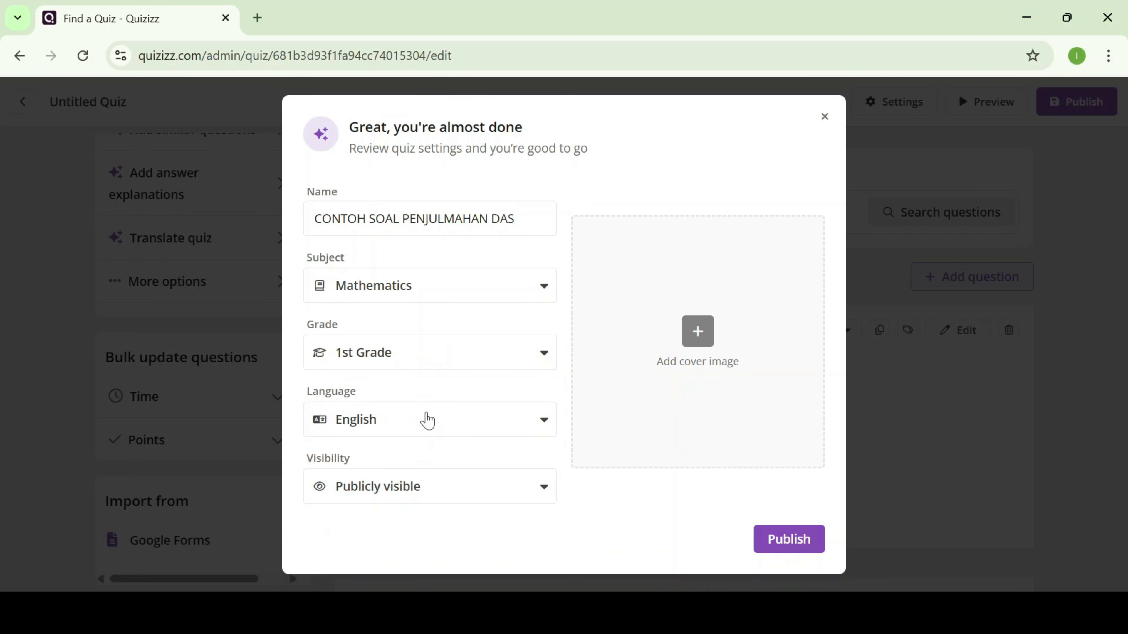
# - Set the quiz language to Indonesian, keep it publicly visible after viewing the visibility options, and publish it
pyautogui.click(425, 420)
pyautogui.click(357, 536)
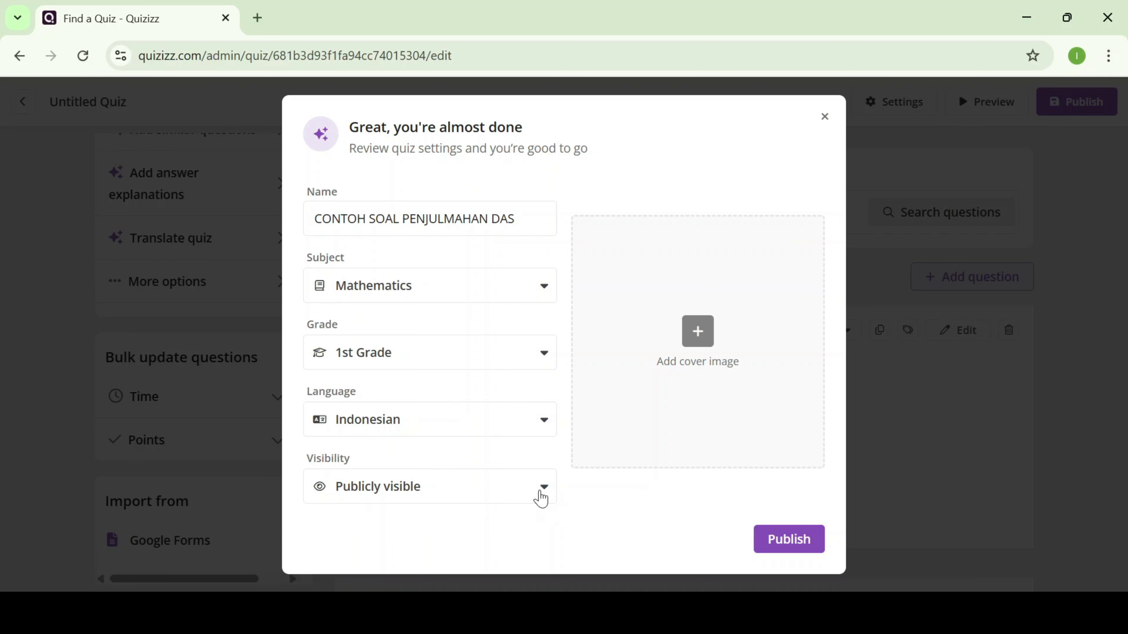
pyautogui.click(540, 494)
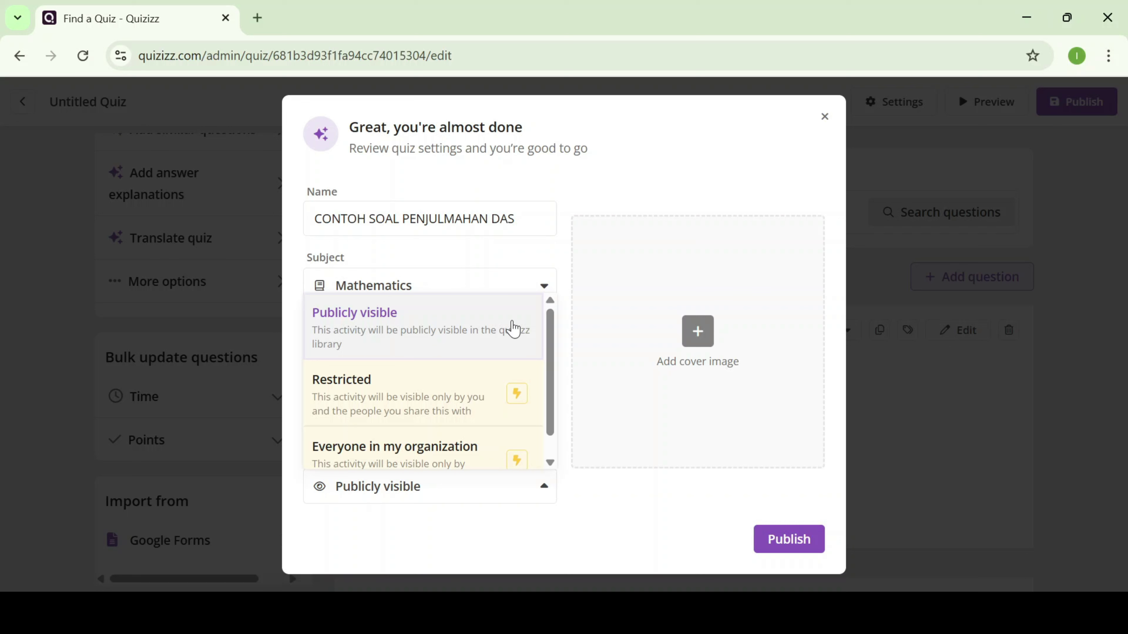
pyautogui.moveTo(550, 345); pyautogui.dragTo(557, 368)
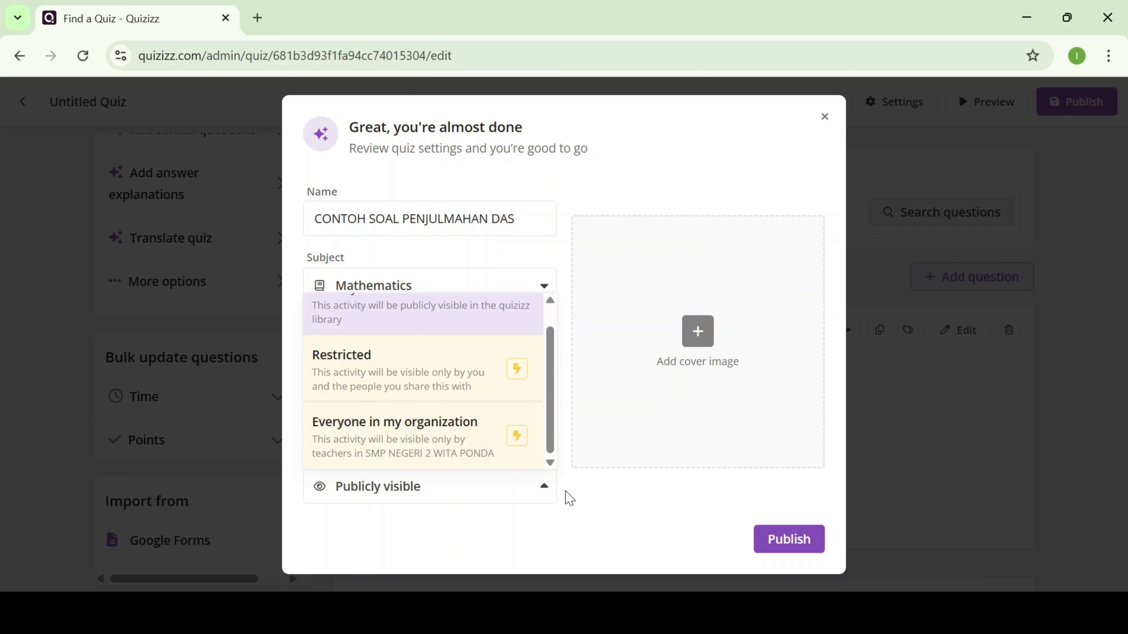
pyautogui.click(615, 516)
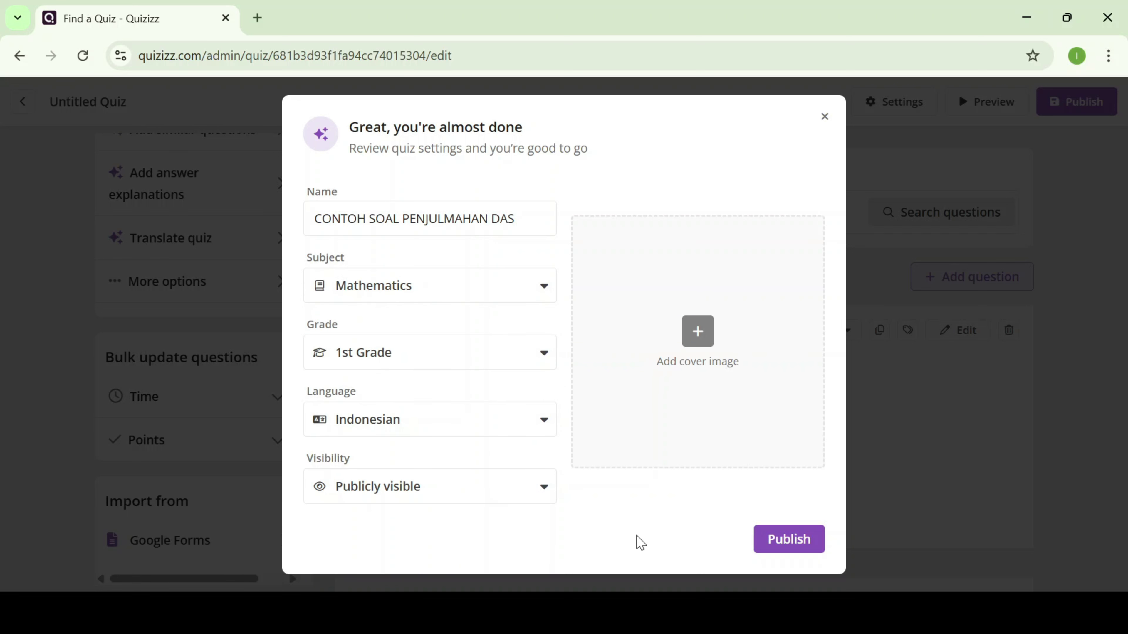
pyautogui.click(795, 542)
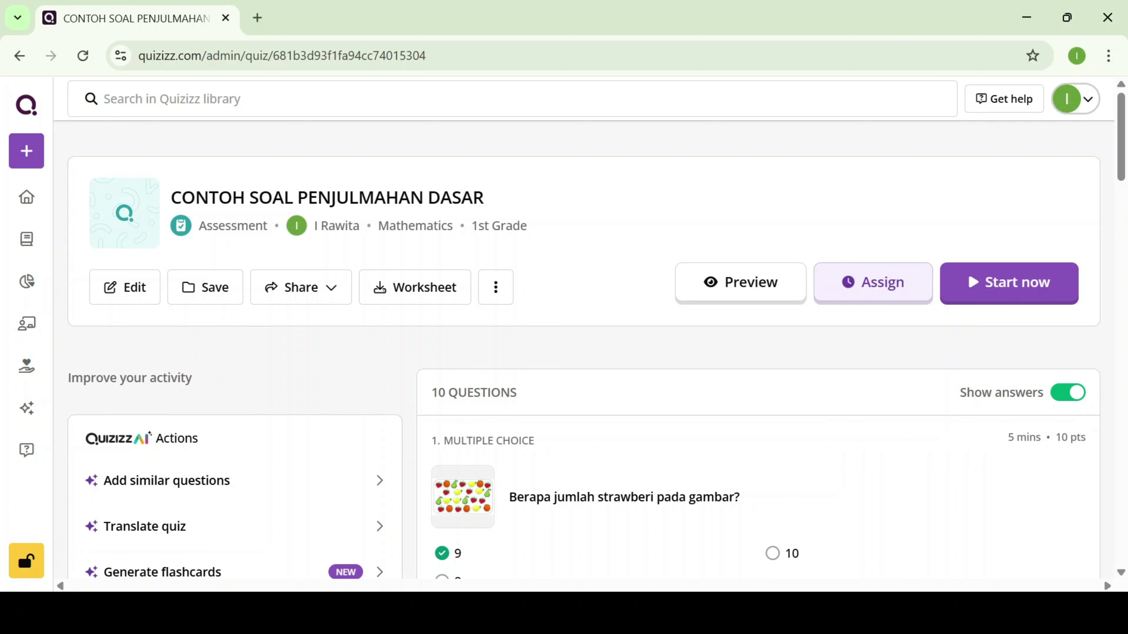
# - Set up a live session of the published quiz and look through the available session modes, keeping Classic Mode
pyautogui.click(1011, 282)
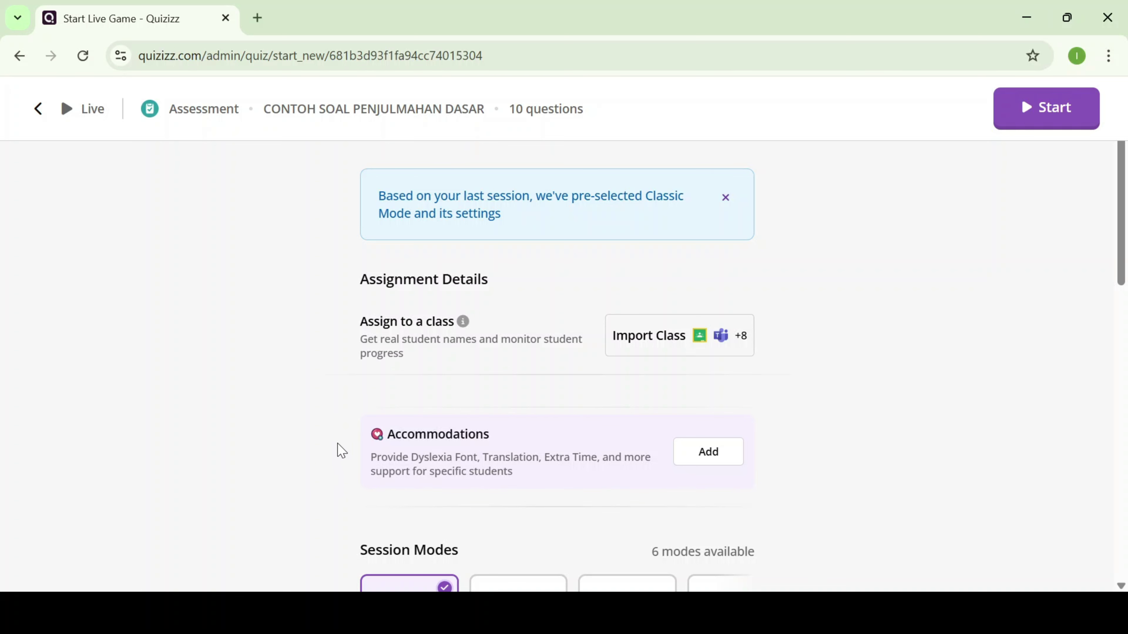
pyautogui.scroll(-2, 855, 461)
pyautogui.scroll(-2, 857, 460)
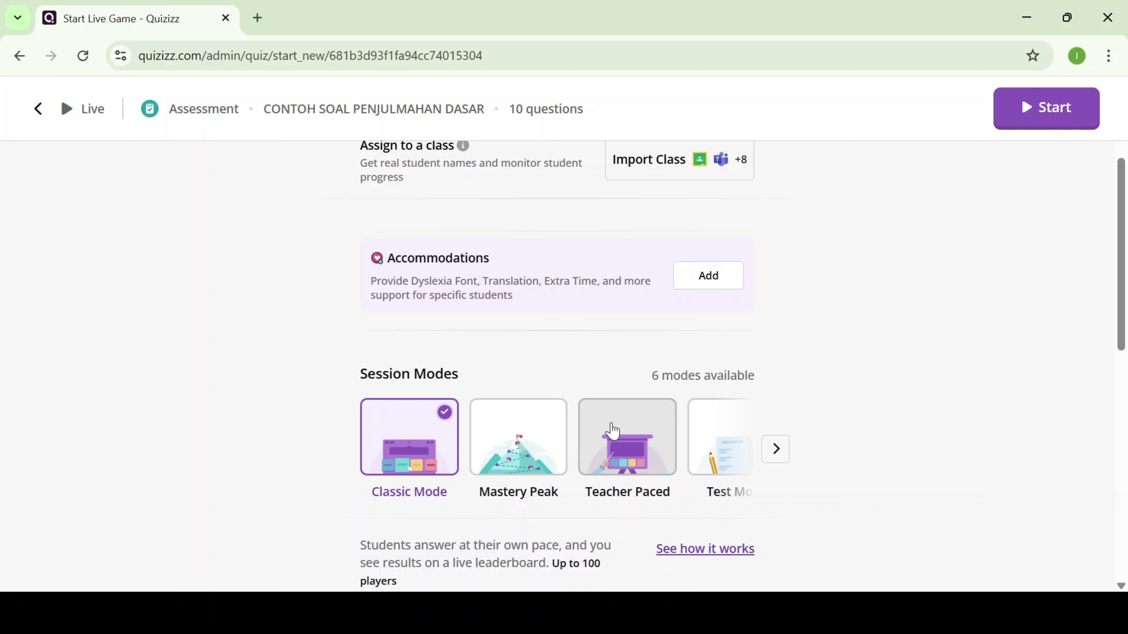
pyautogui.click(774, 457)
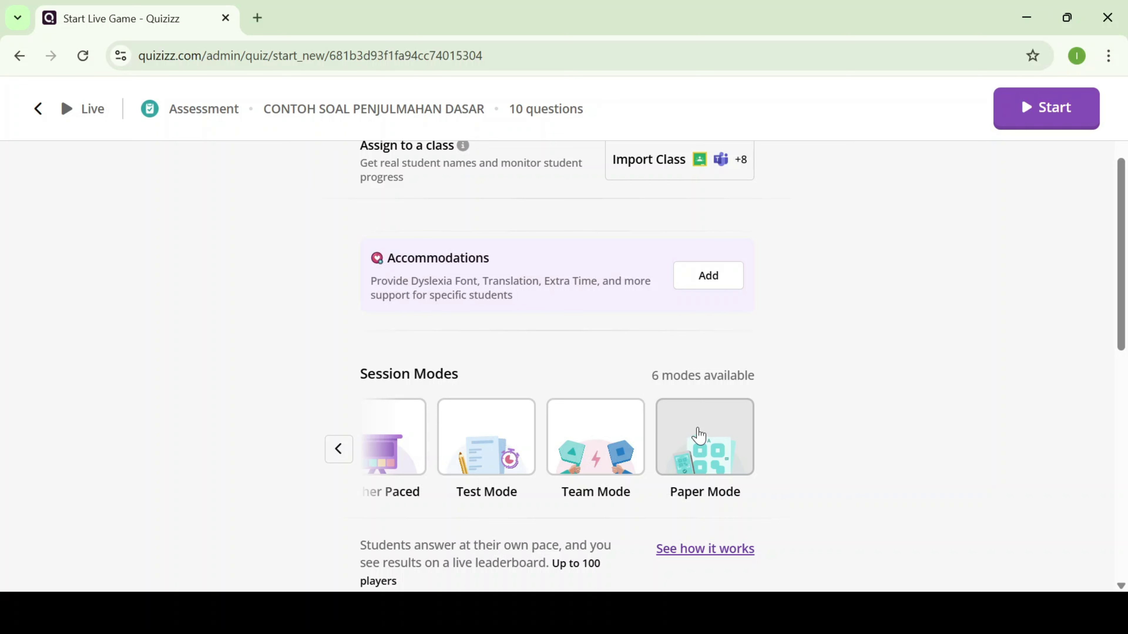
pyautogui.scroll(-2, 699, 435)
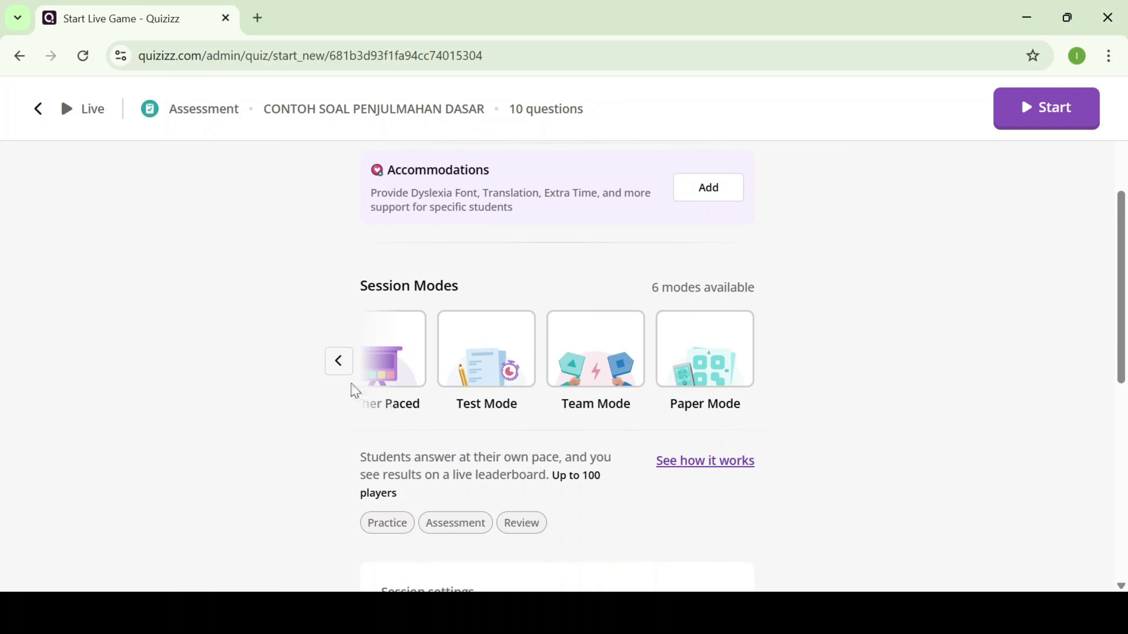
pyautogui.click(338, 360)
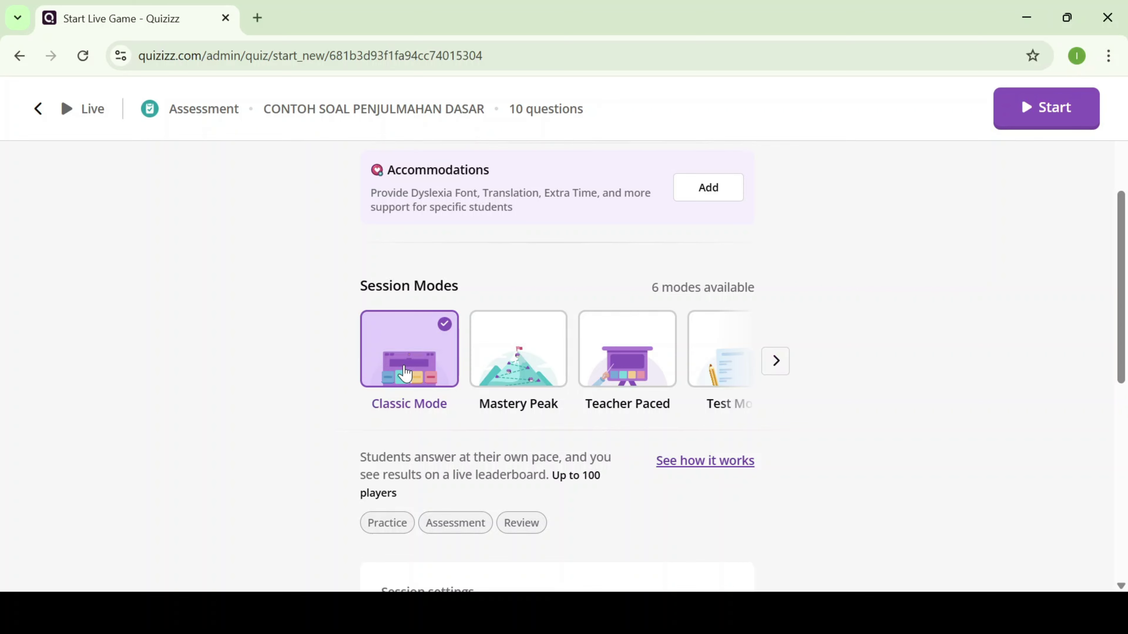
# - Review the session settings, including the redemption questions explanation, and disable Power-Ups
pyautogui.scroll(-1, 405, 373)
pyautogui.scroll(-2, 402, 372)
pyautogui.scroll(-4, 684, 480)
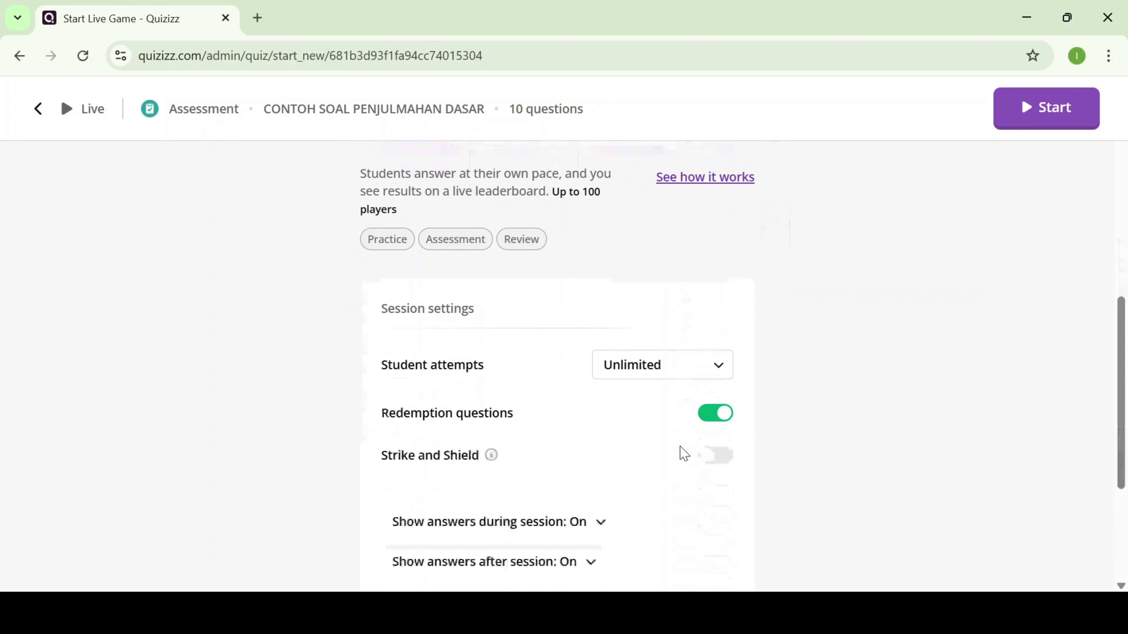
pyautogui.moveTo(494, 353)
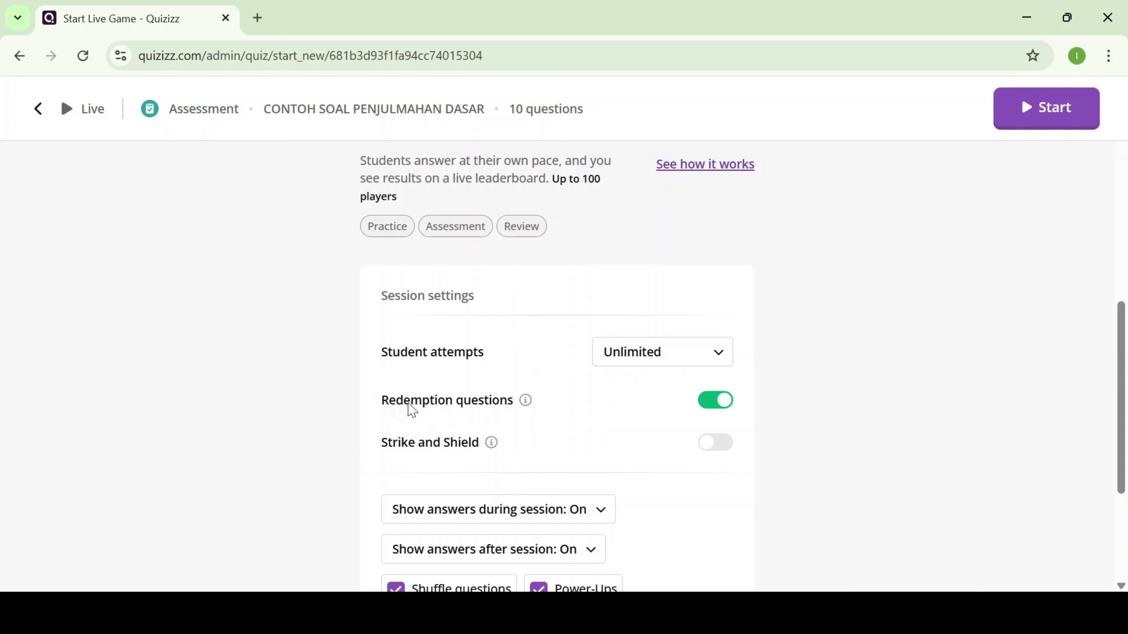
pyautogui.moveTo(528, 402)
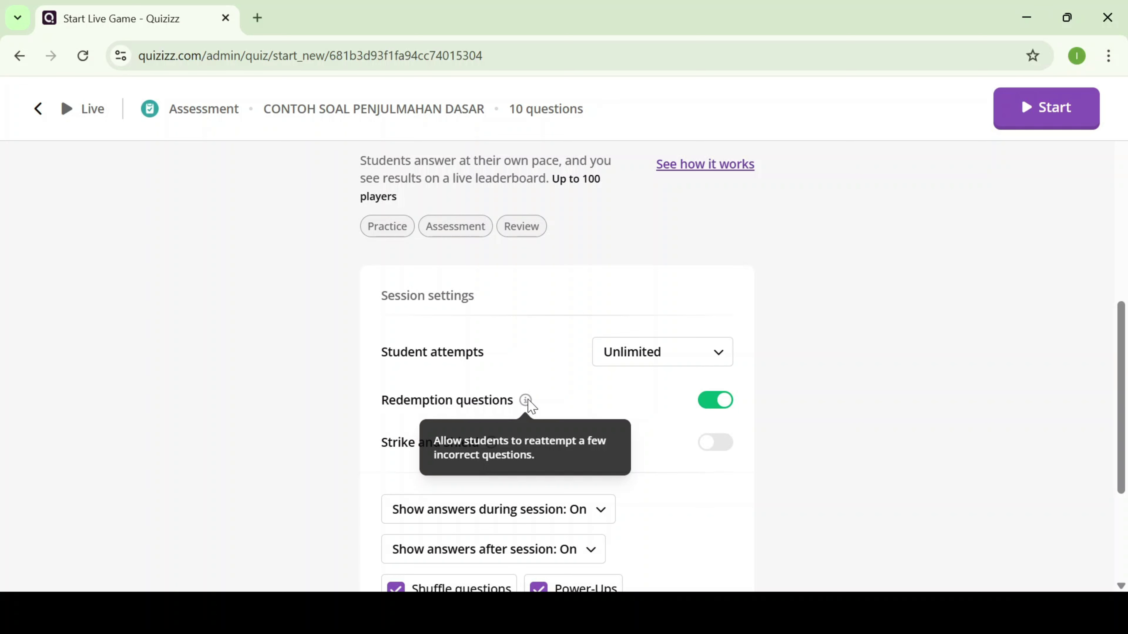
pyautogui.scroll(-2, 529, 402)
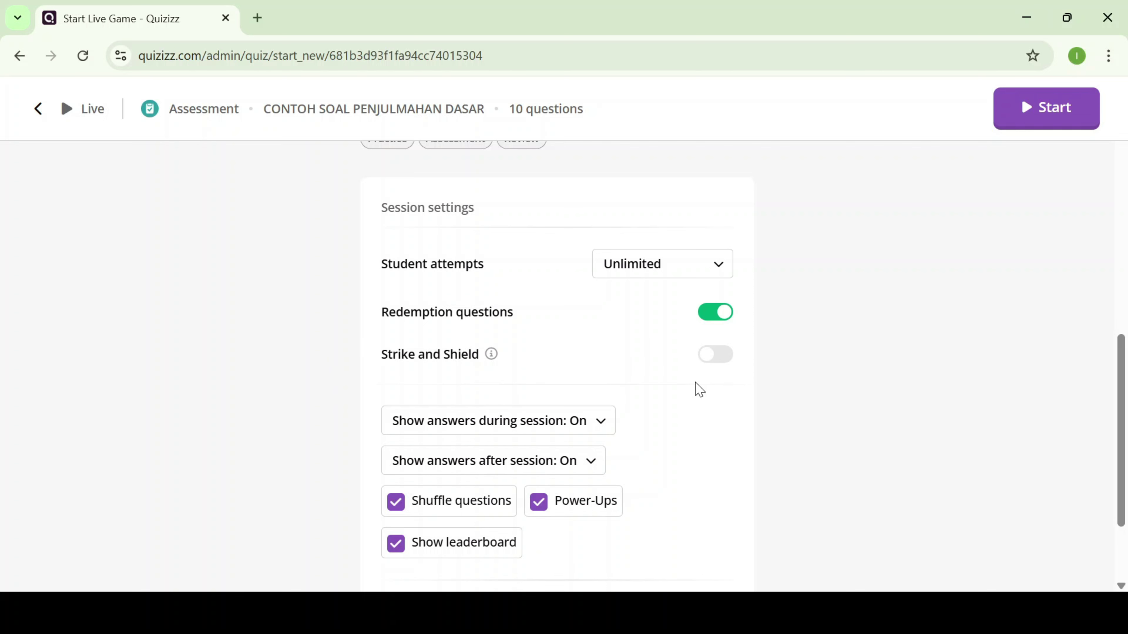
pyautogui.scroll(-2, 396, 391)
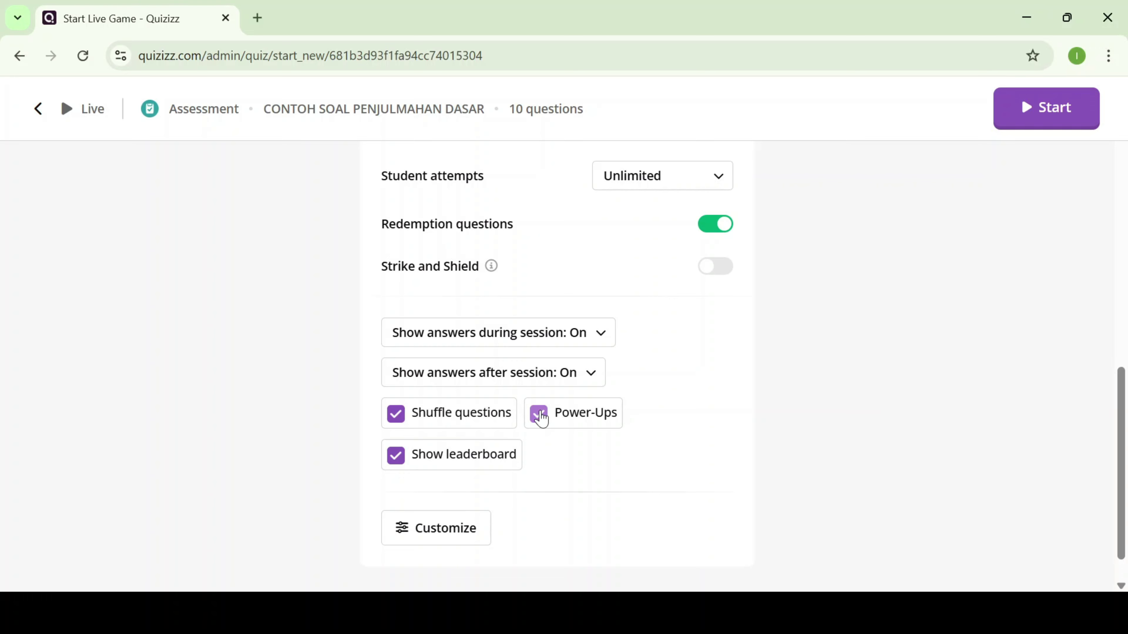
pyautogui.click(539, 415)
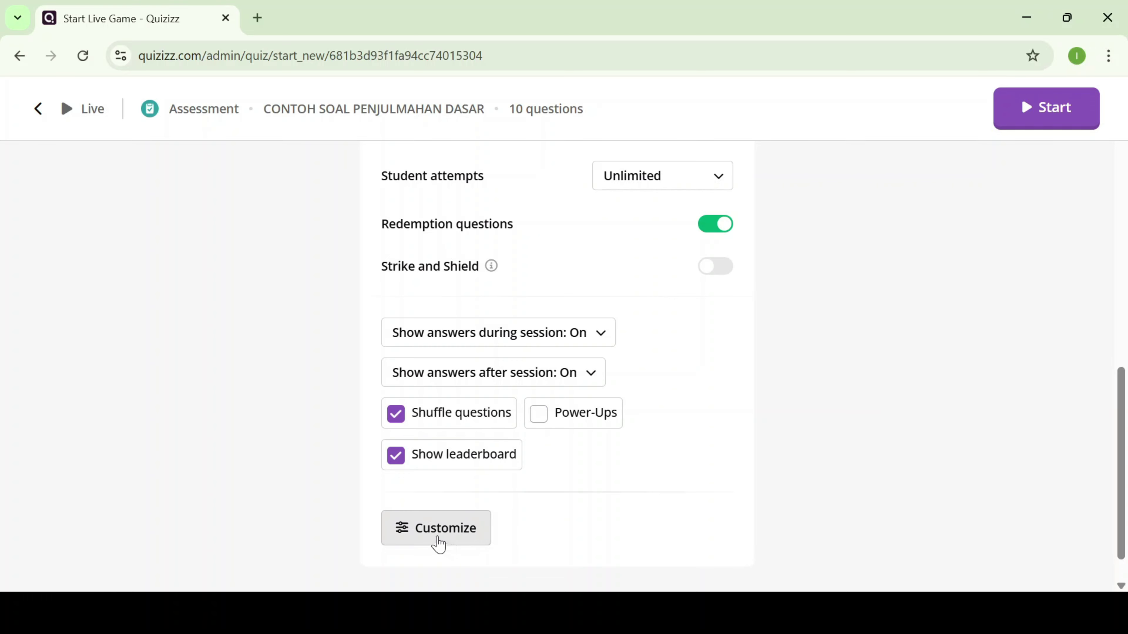
# - Look through the detailed session customization options, accept them as they are, and launch the live session
pyautogui.click(437, 543)
pyautogui.scroll(-2, 754, 397)
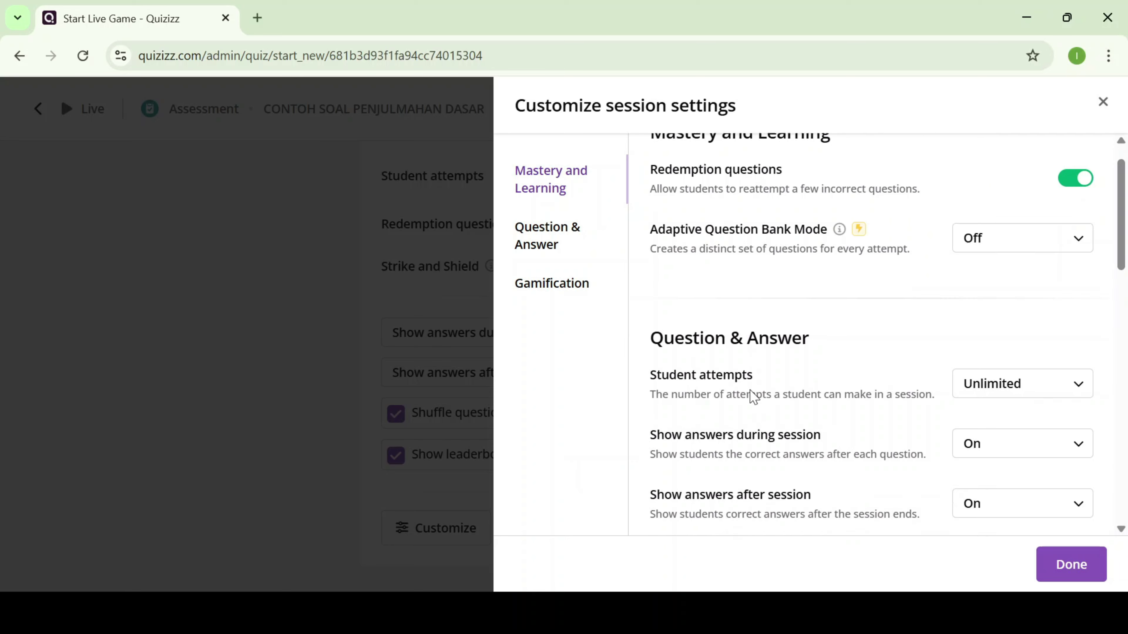
pyautogui.scroll(-5, 750, 396)
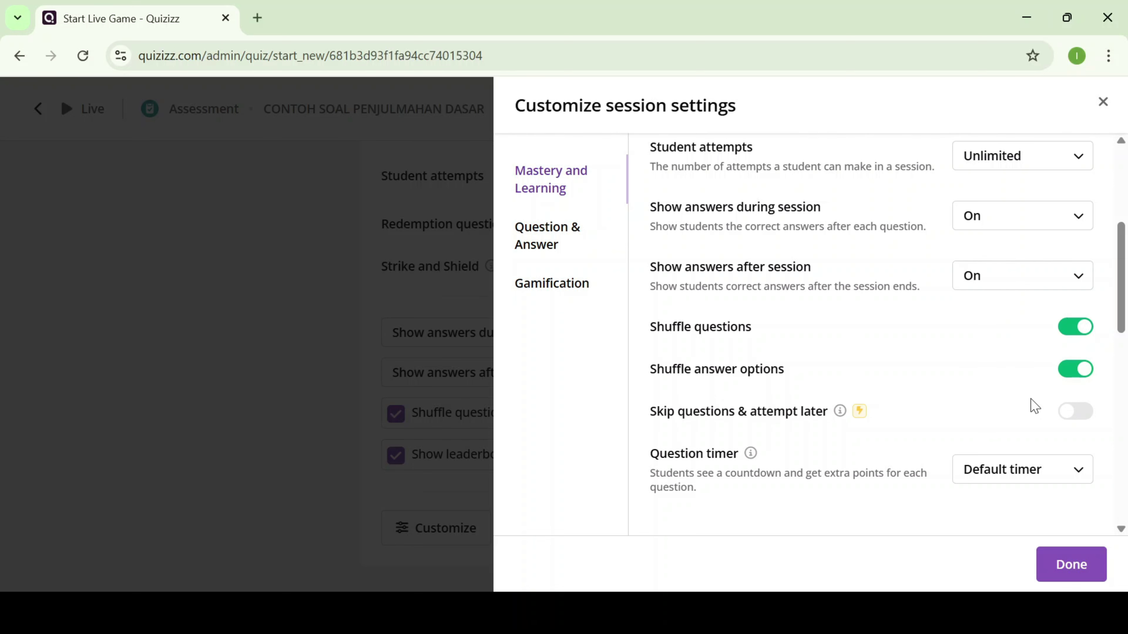
pyautogui.click(1073, 570)
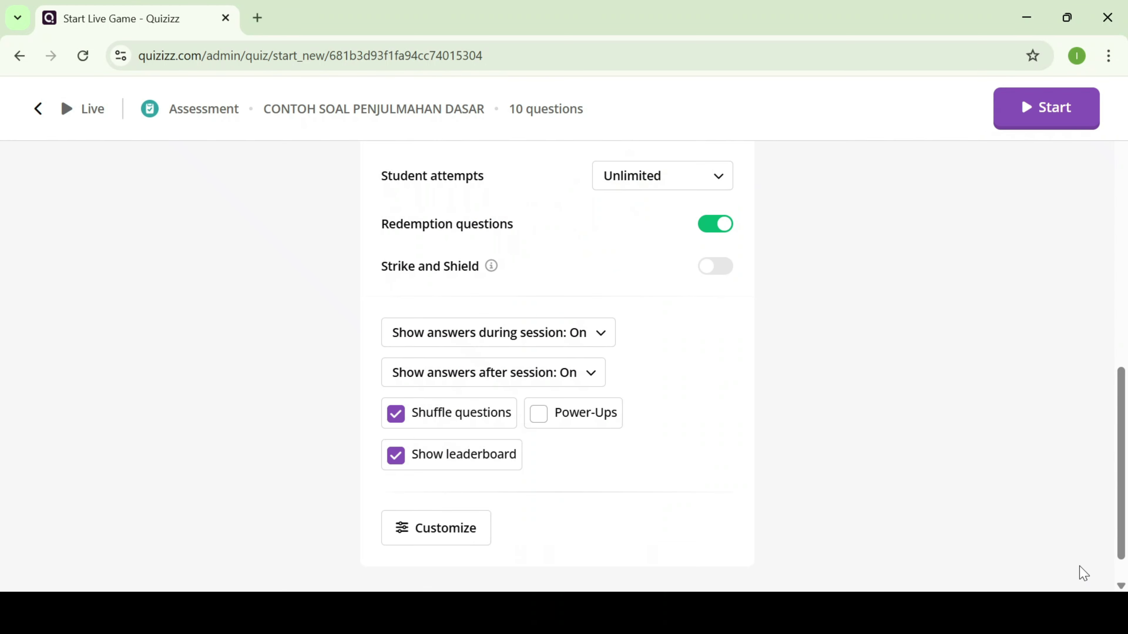
pyautogui.scroll(15, 968, 485)
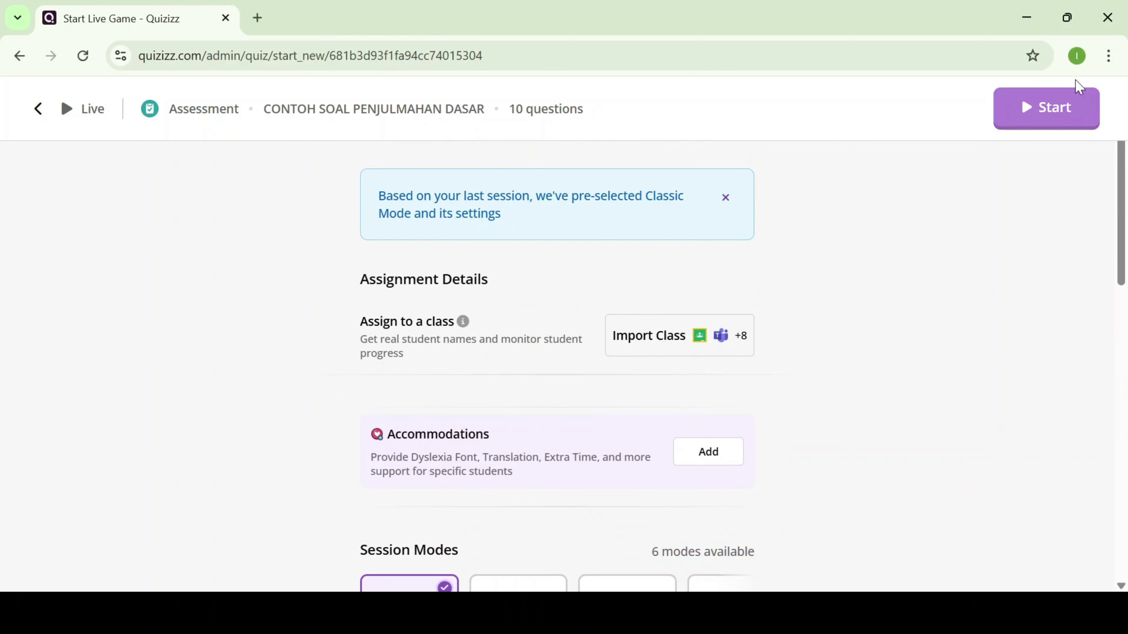
pyautogui.click(1064, 118)
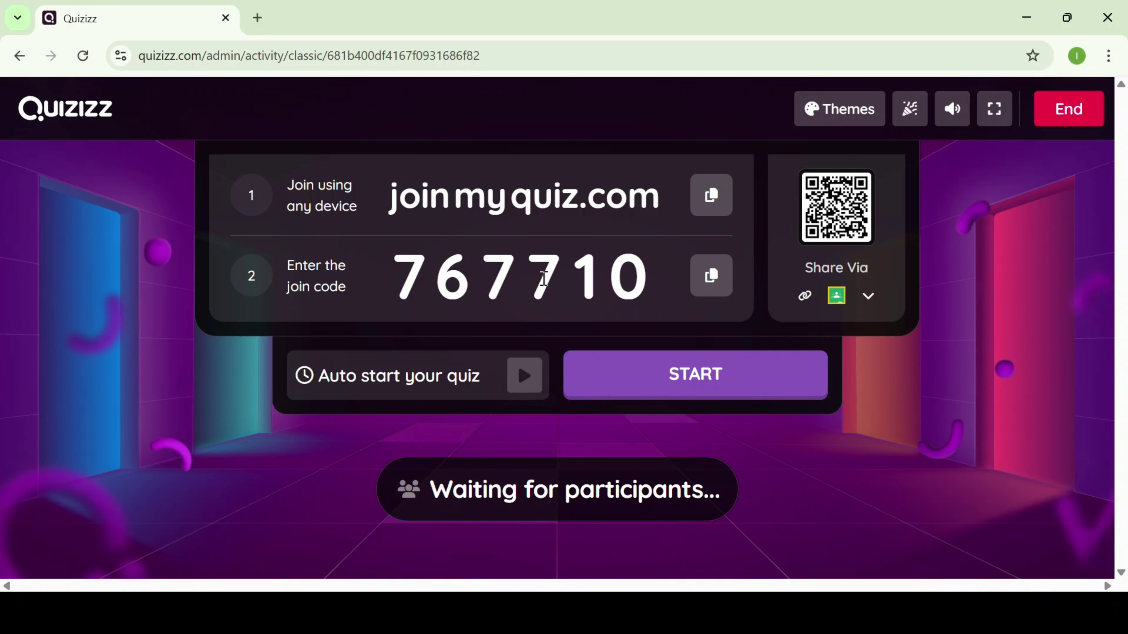
# - Search Google for "join my quiz.com" in a new browser tab and open the Quizizz page for joining an activity
pyautogui.click(258, 18)
pyautogui.click(329, 371)
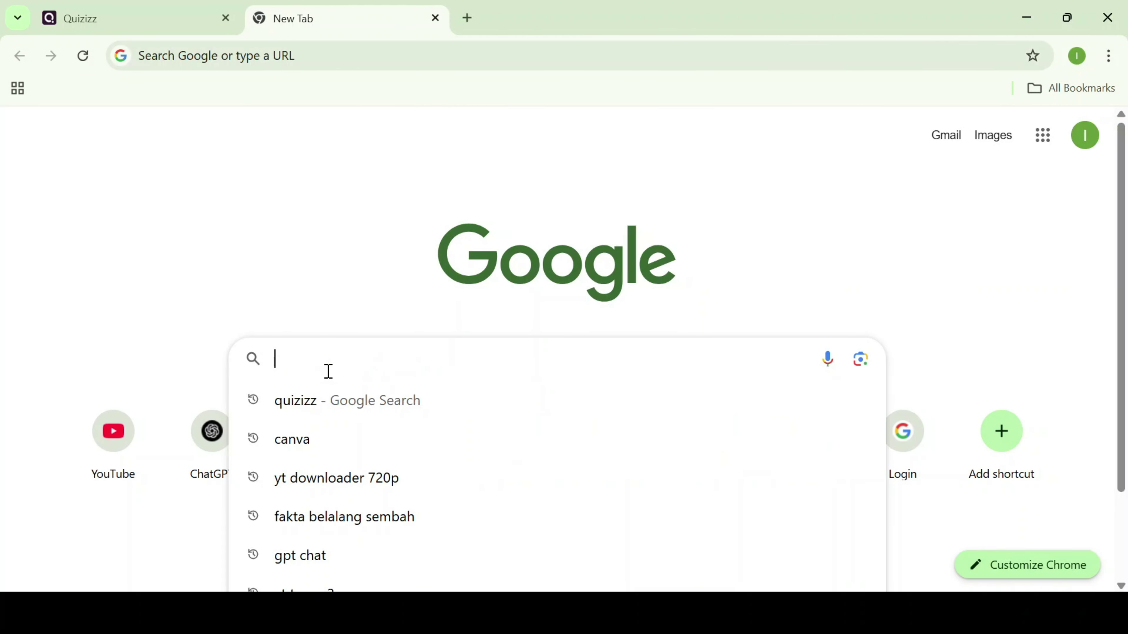
pyautogui.write('JOIN')
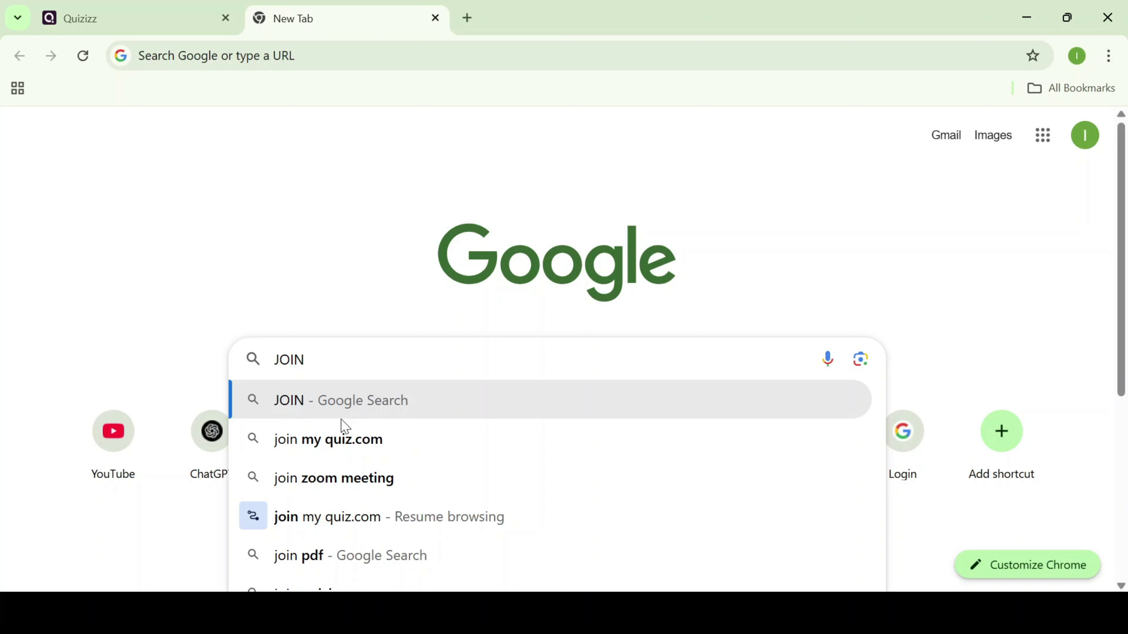
pyautogui.click(345, 441)
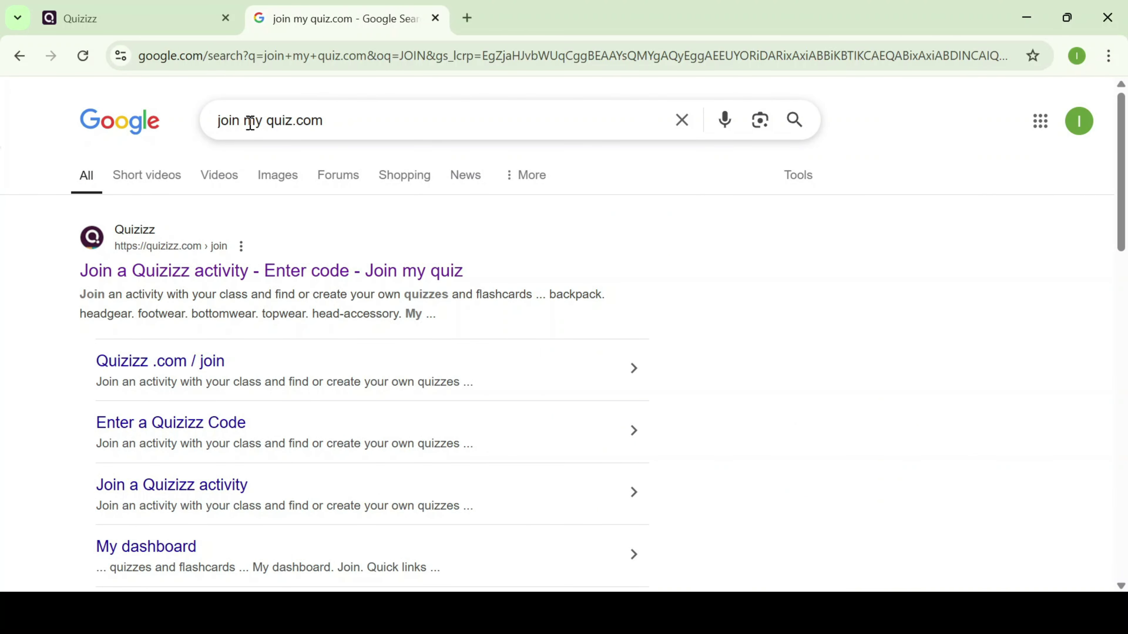
pyautogui.click(242, 279)
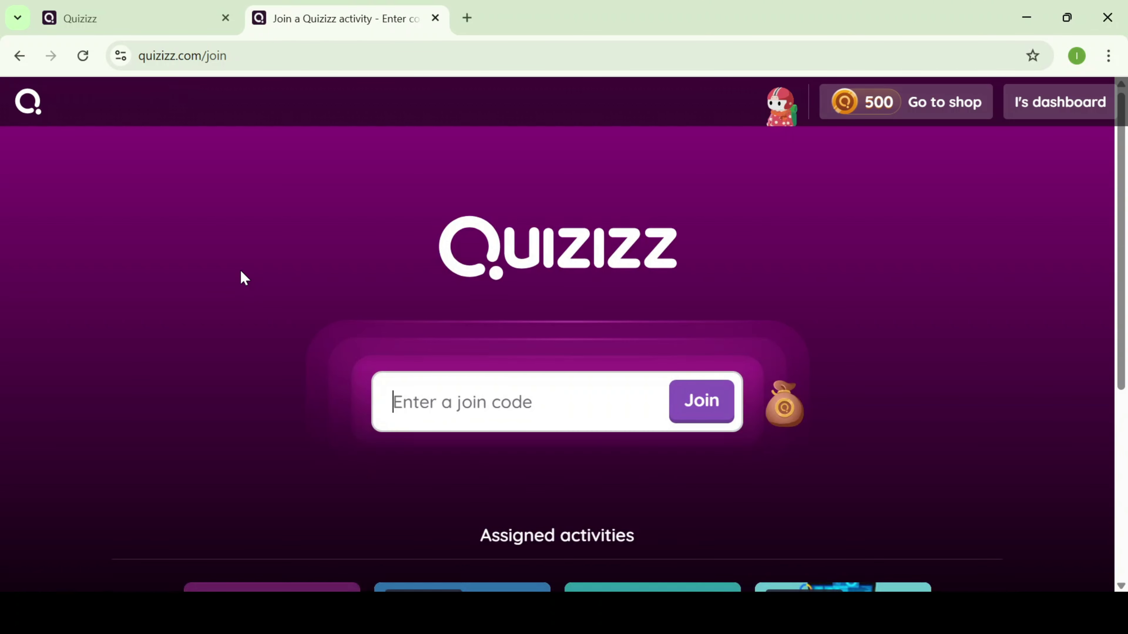
pyautogui.scroll(-2, 471, 270)
pyautogui.scroll(2, 471, 269)
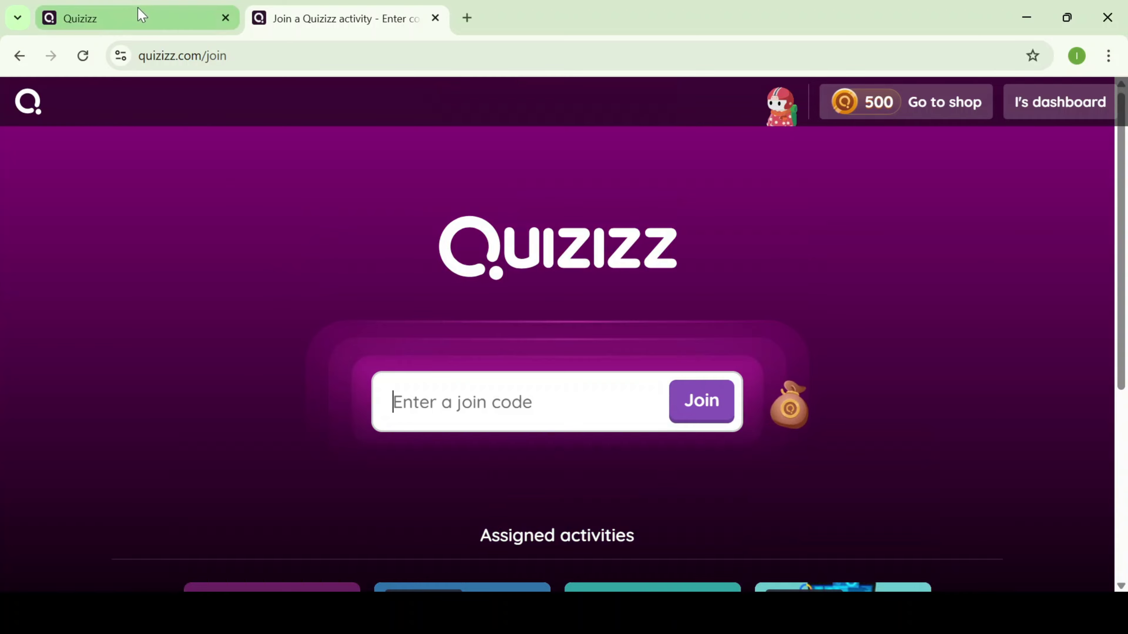
# - Copy the join code from the host's waiting room and paste it into the join page's code field
pyautogui.click(140, 16)
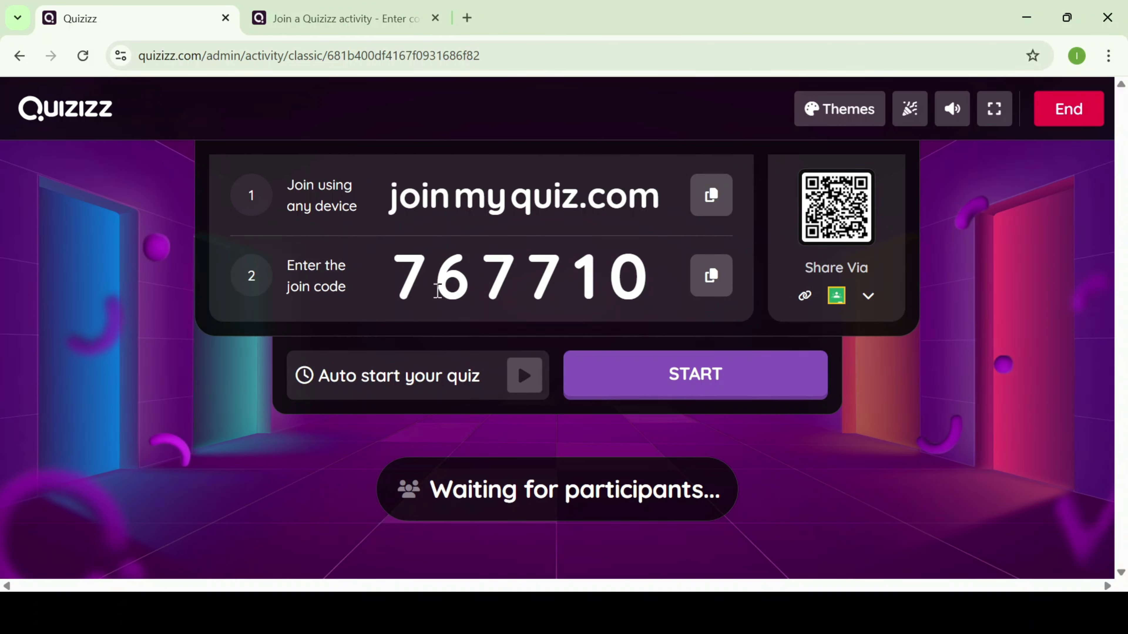
pyautogui.click(715, 293)
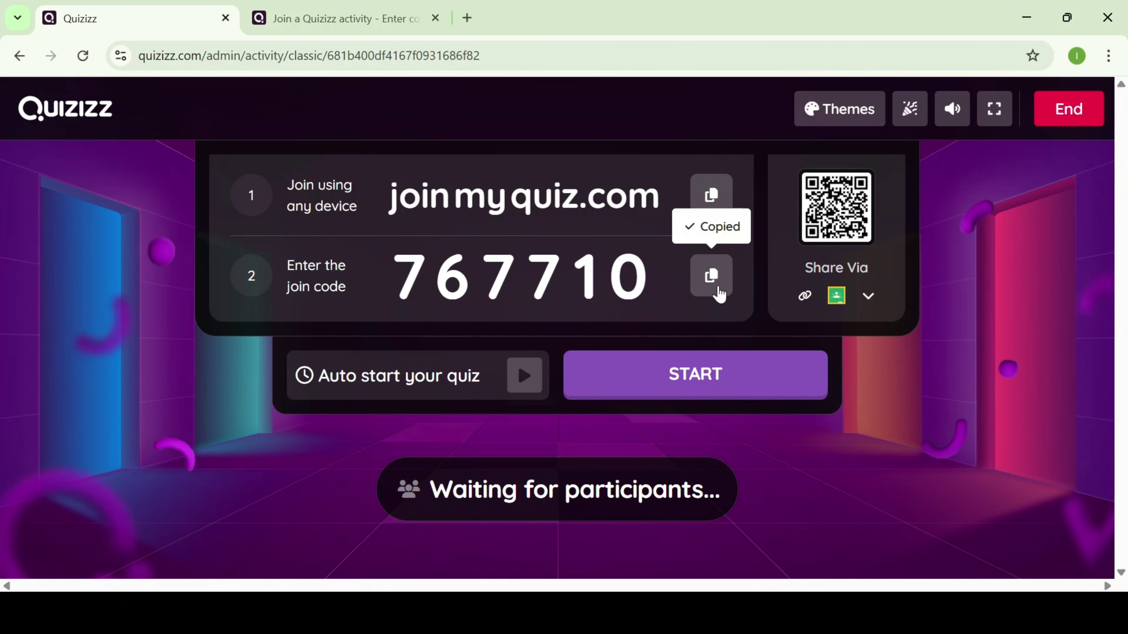
pyautogui.click(324, 18)
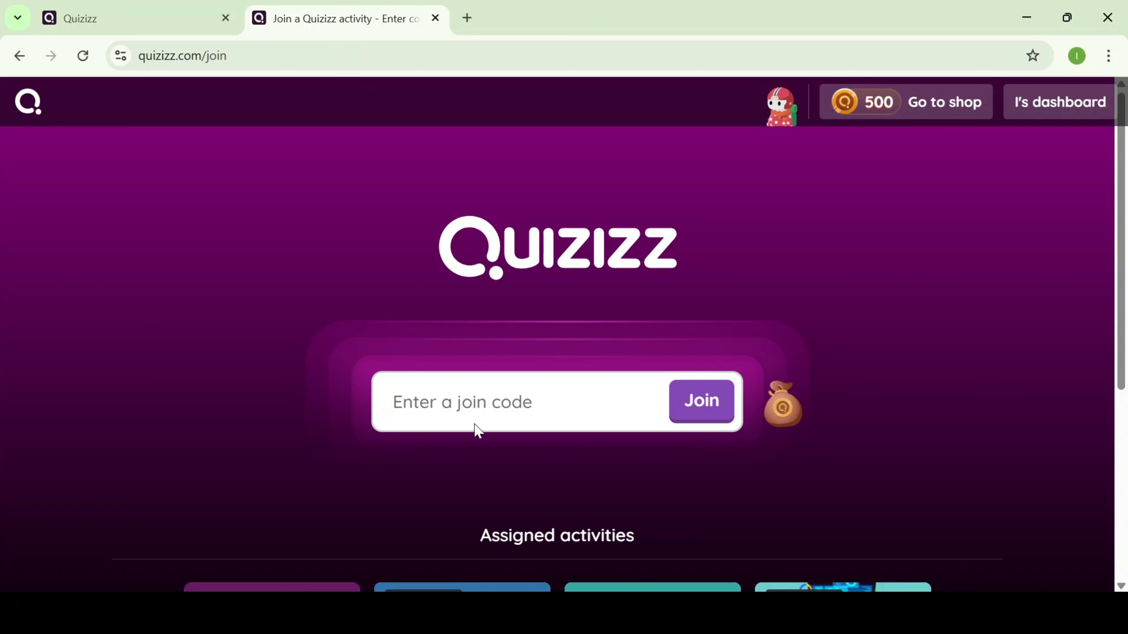
pyautogui.doubleClick(463, 411)
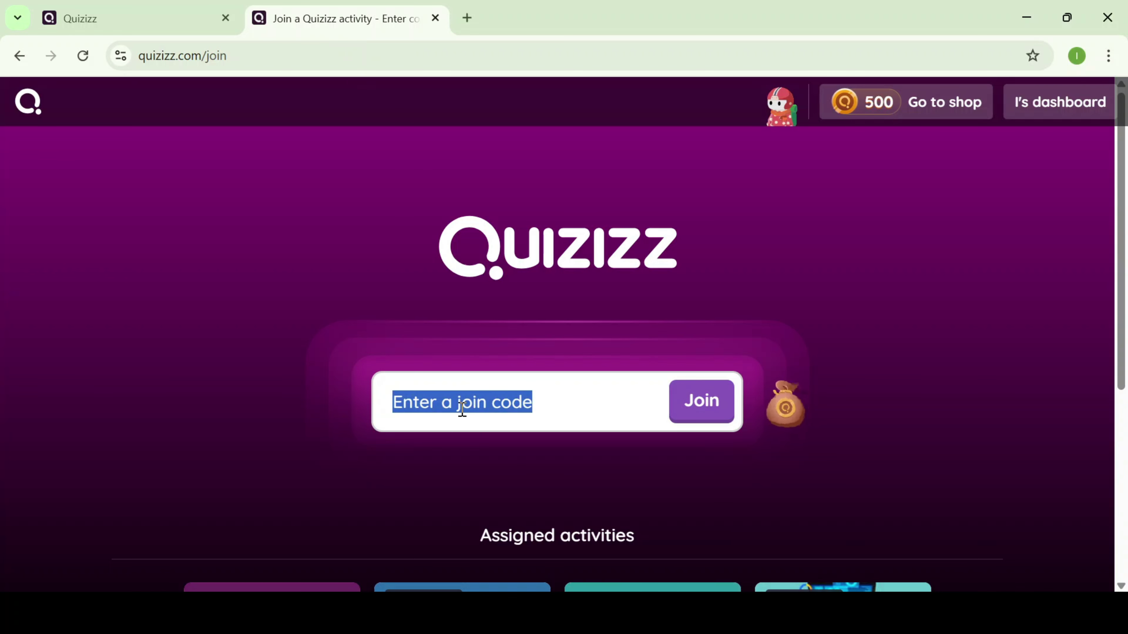
pyautogui.hotkey('ctrl', 'v')
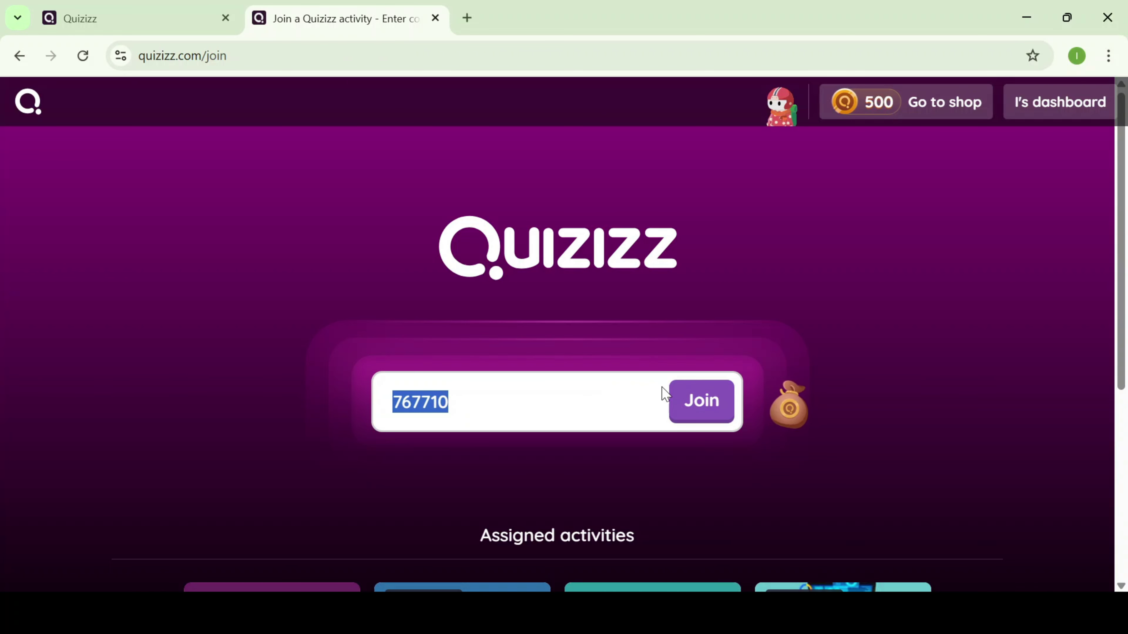
# - Join the session as a participant under the prefilled name and return to the host's waiting room
pyautogui.click(717, 402)
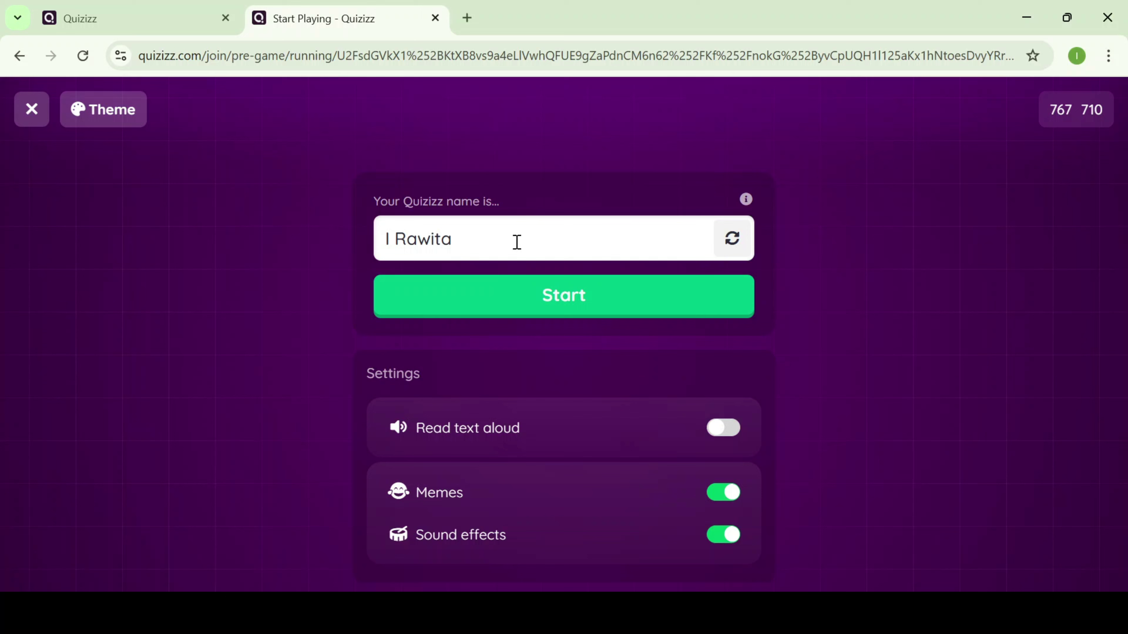
pyautogui.click(544, 299)
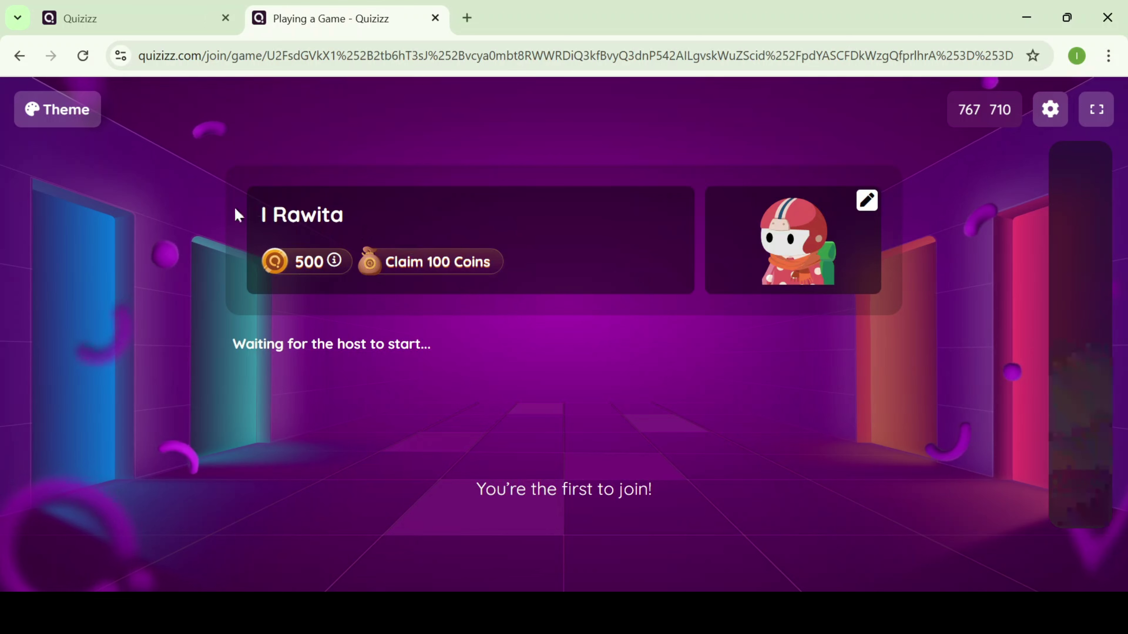
pyautogui.click(99, 20)
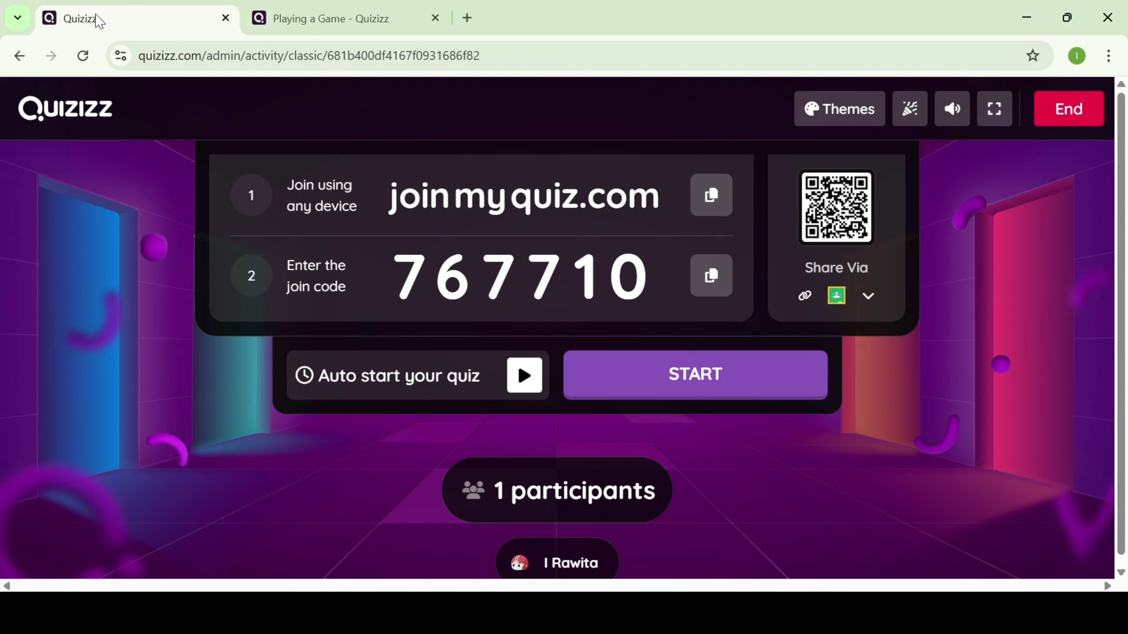